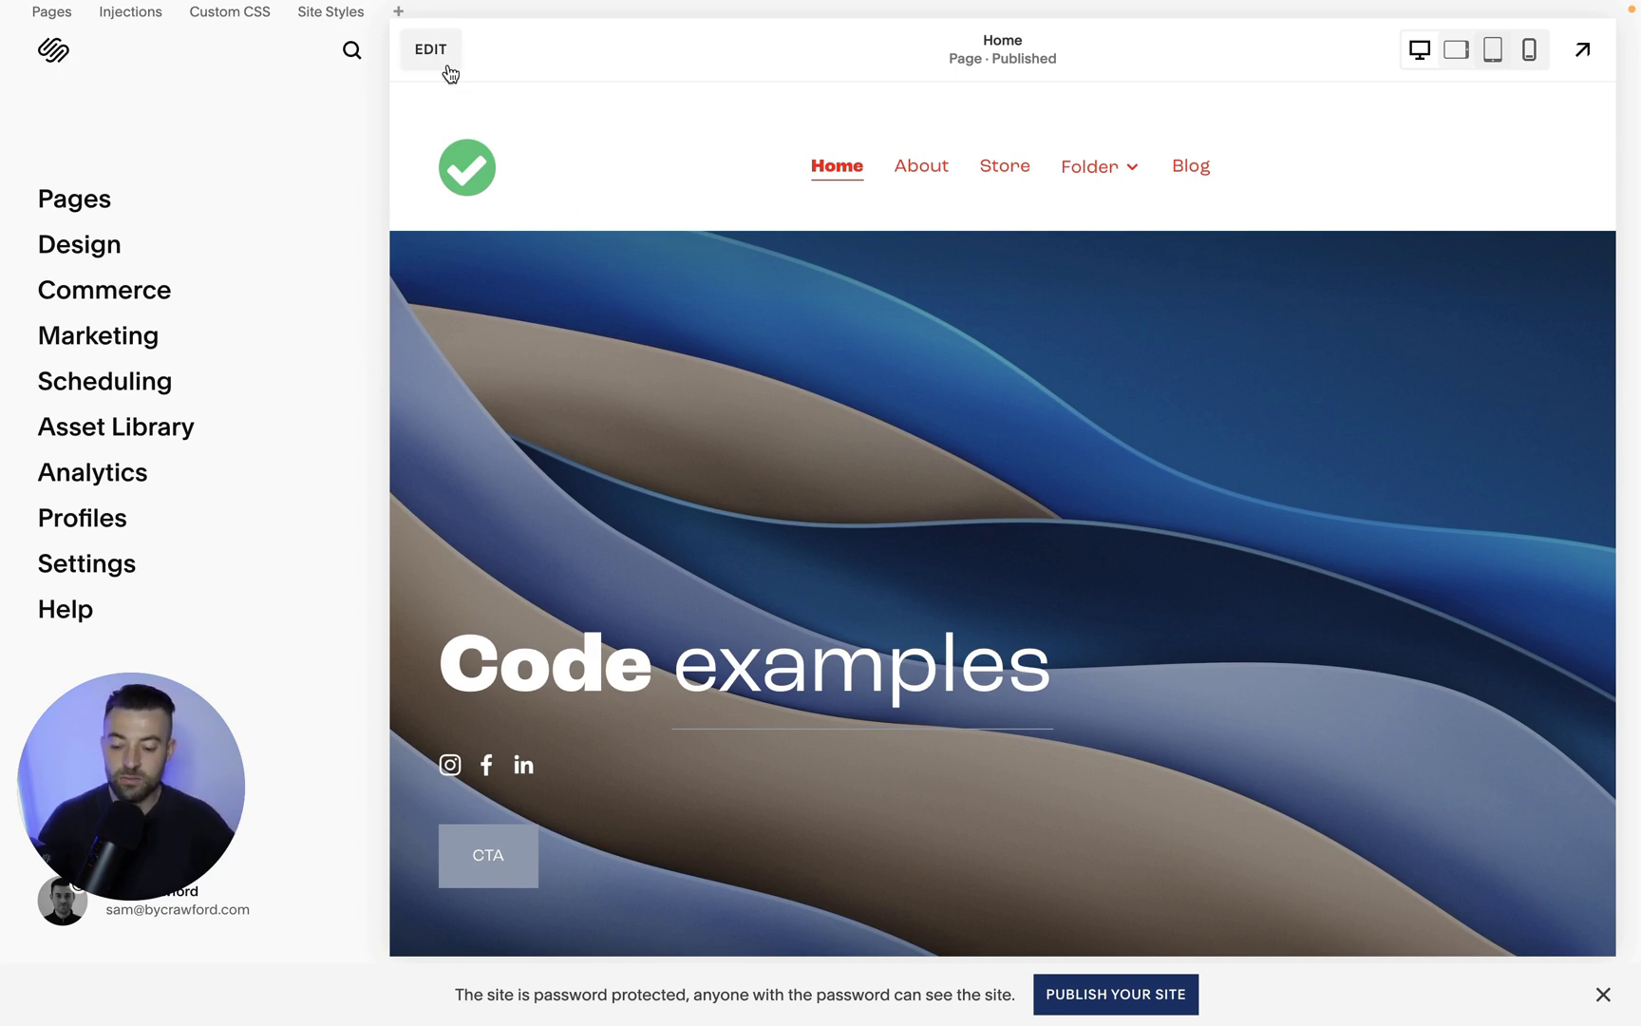
- Open the About page in the editor and insert a blank section directly below the header
{"action": "left_click", "coordinate": [81, 198]}
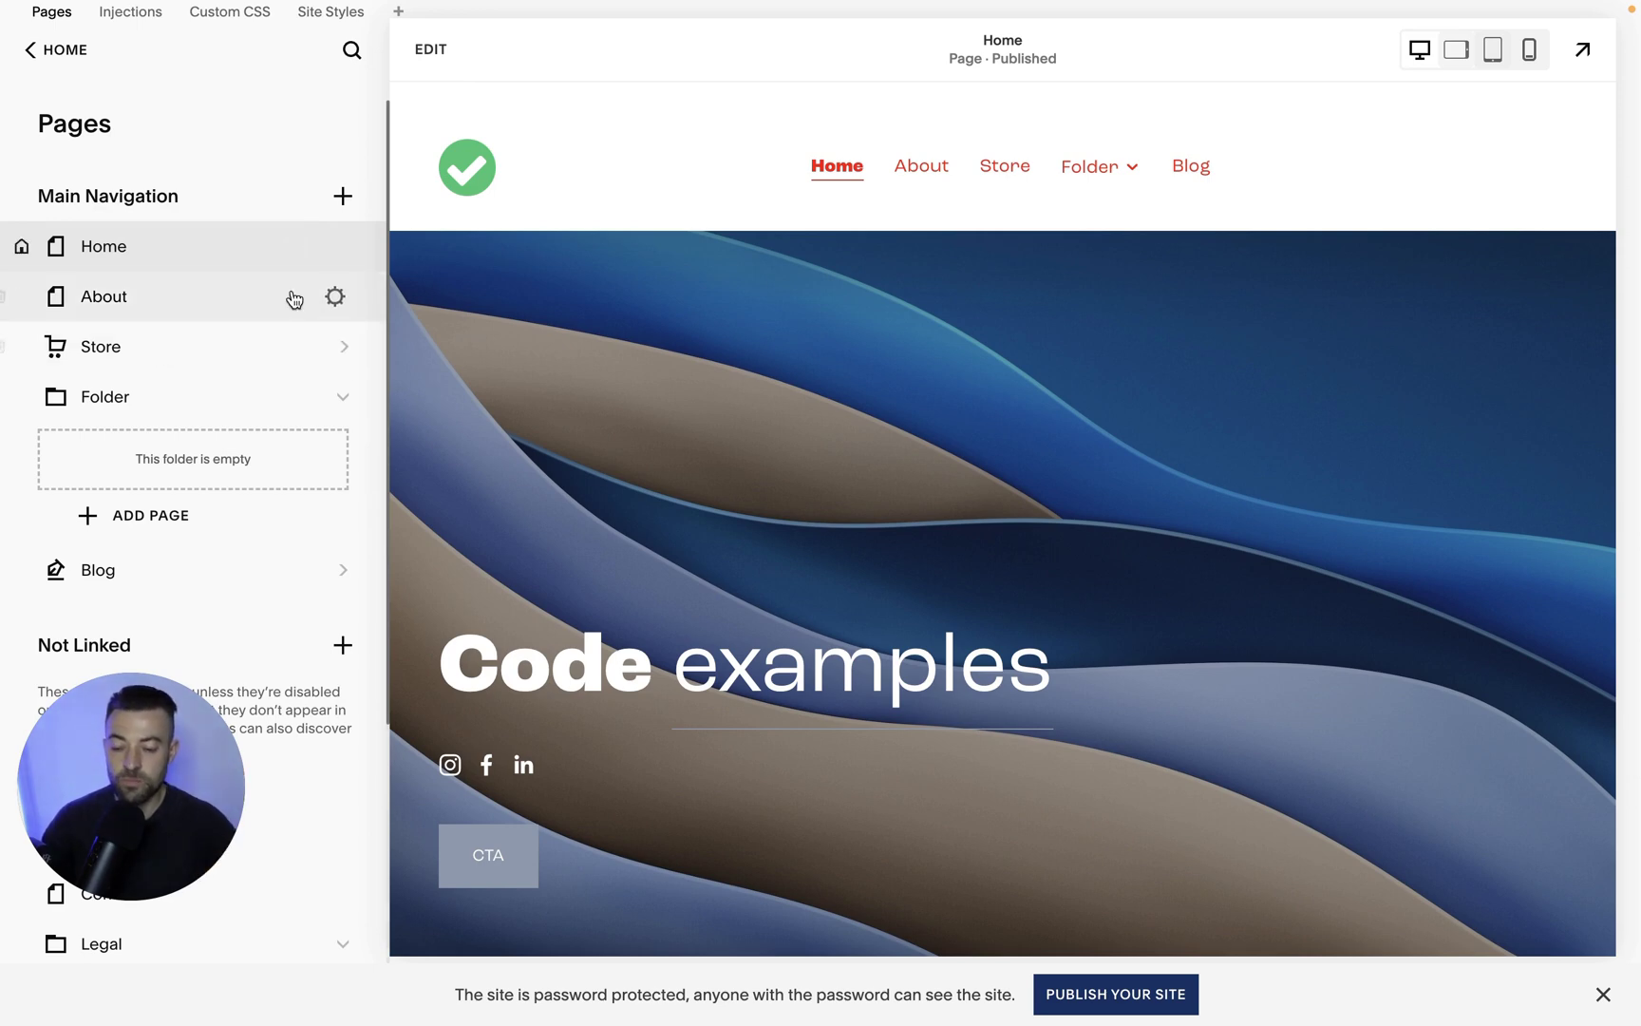
{"action": "scroll", "coordinate": [205, 381], "scroll_direction": "down", "scroll_amount": 3}
{"action": "scroll", "coordinate": [206, 376], "scroll_direction": "up", "scroll_amount": 2}
{"action": "scroll", "coordinate": [206, 377], "scroll_direction": "up", "scroll_amount": 1}
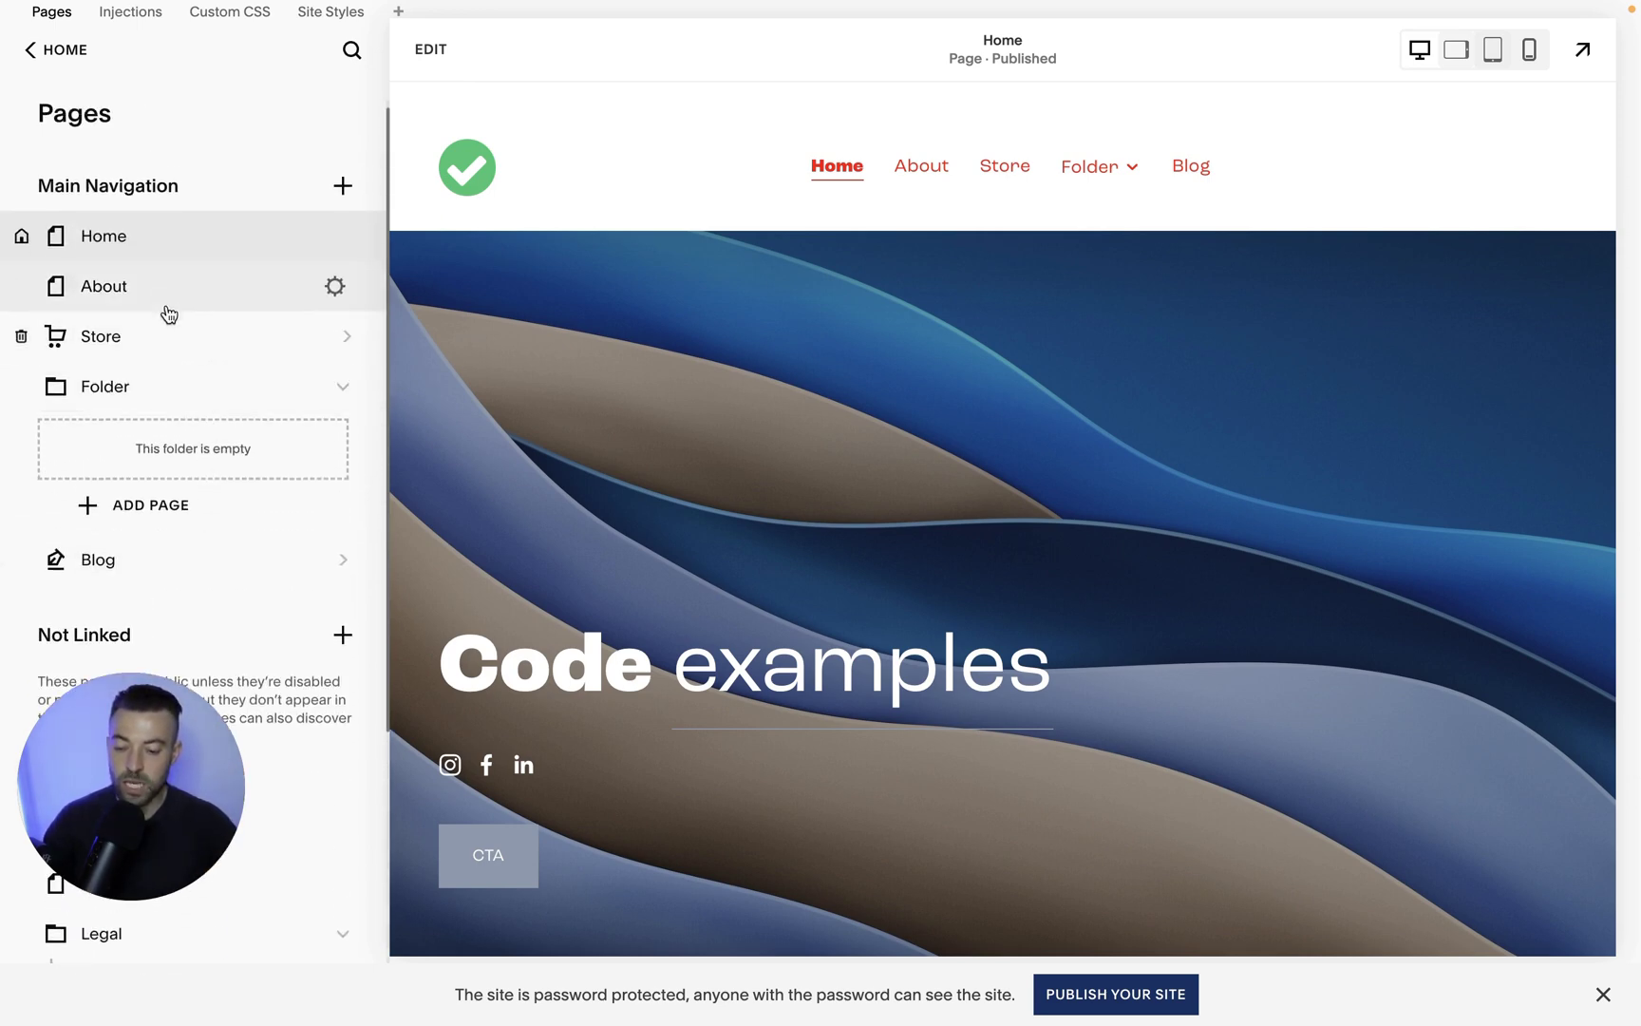
{"action": "left_click", "coordinate": [165, 302]}
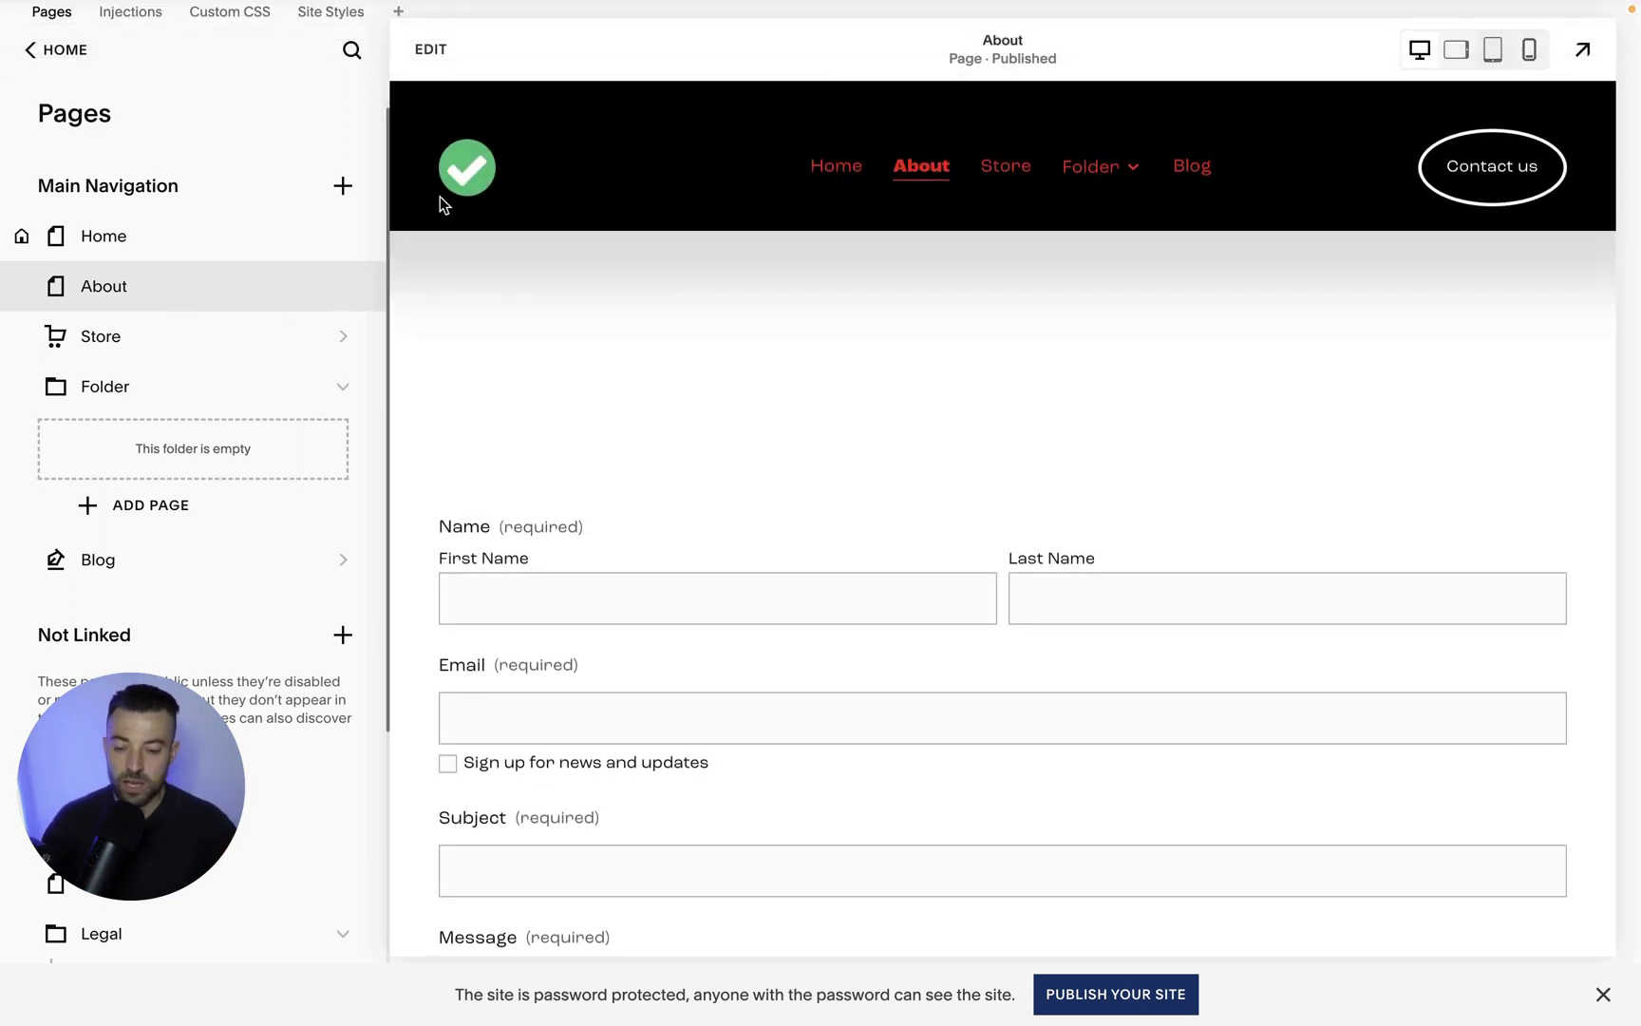
{"action": "left_click", "coordinate": [432, 53]}
{"action": "left_click", "coordinate": [858, 232]}
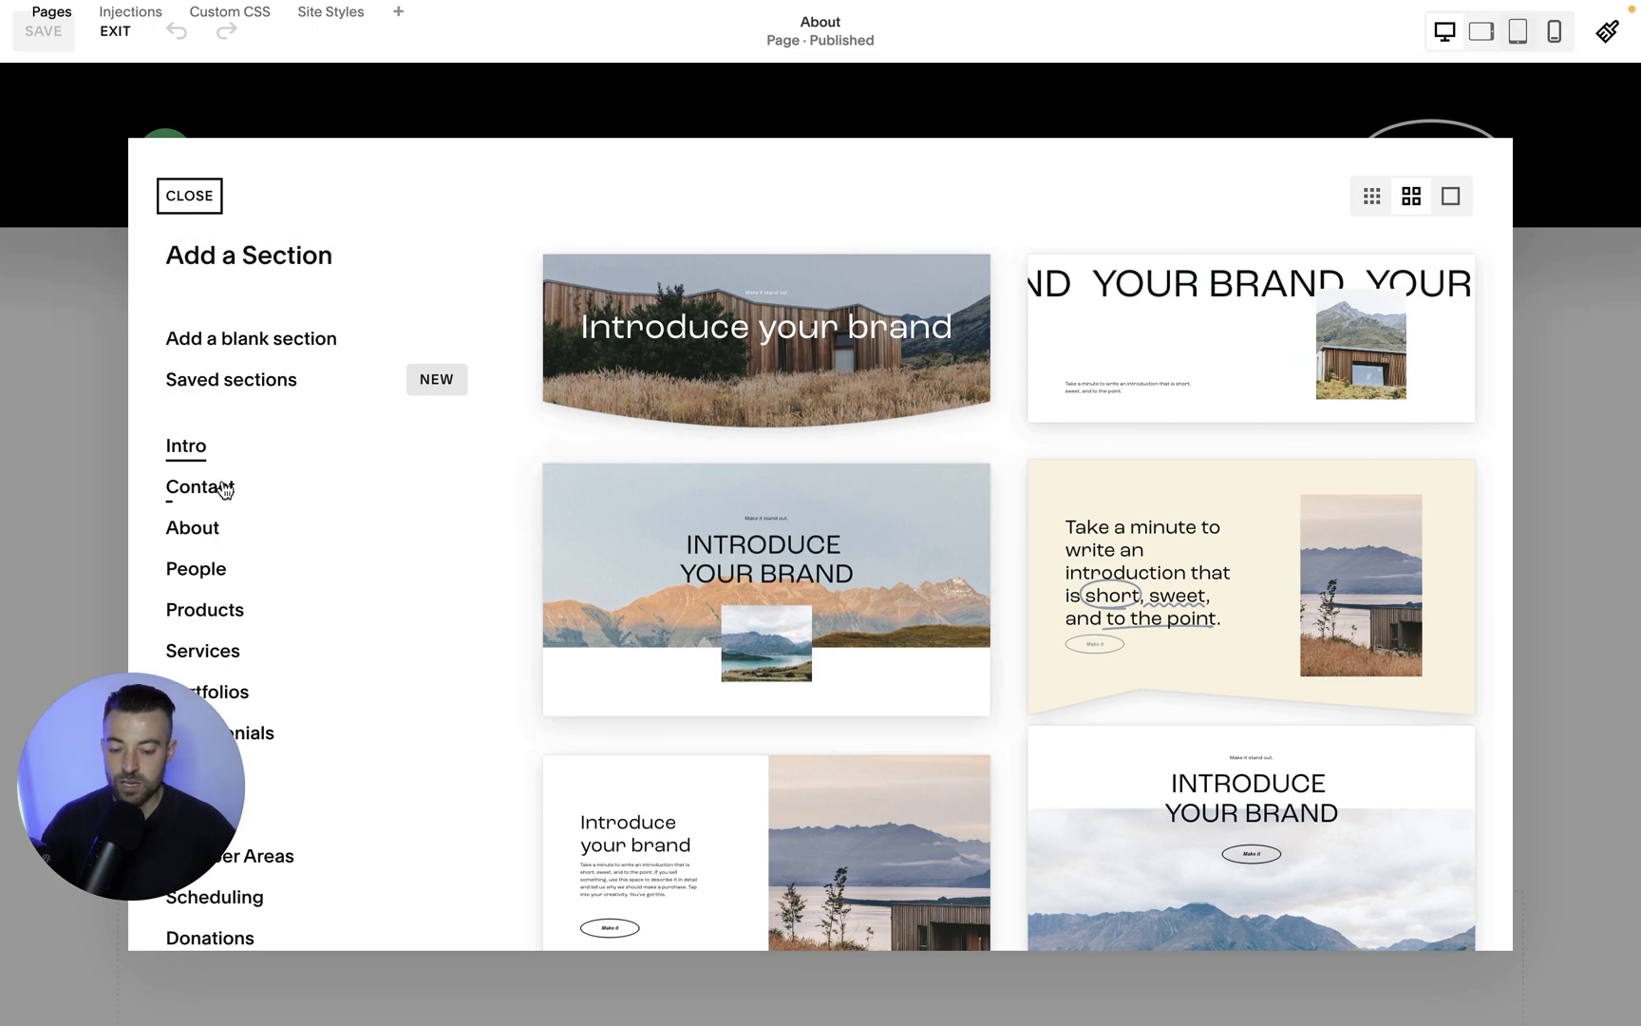
{"action": "left_click", "coordinate": [277, 340]}
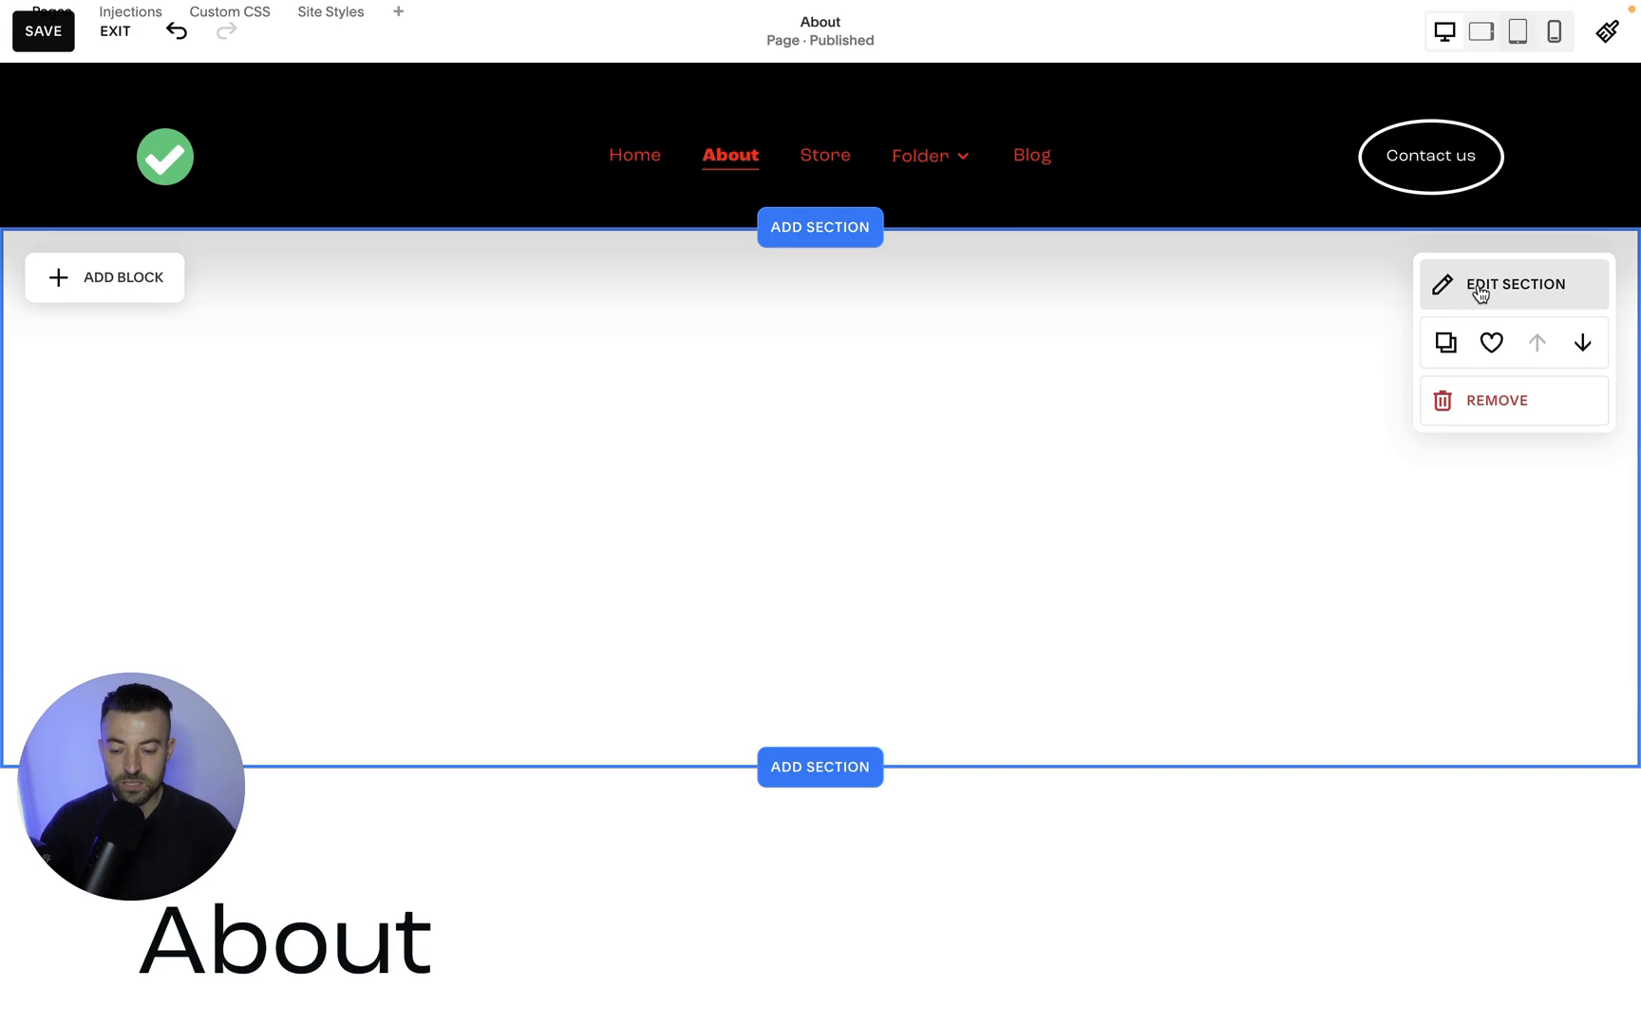
- Switch the new section's background to Video, cancel the YouTube-link option and choose uploading a file
{"action": "left_click", "coordinate": [1461, 304]}
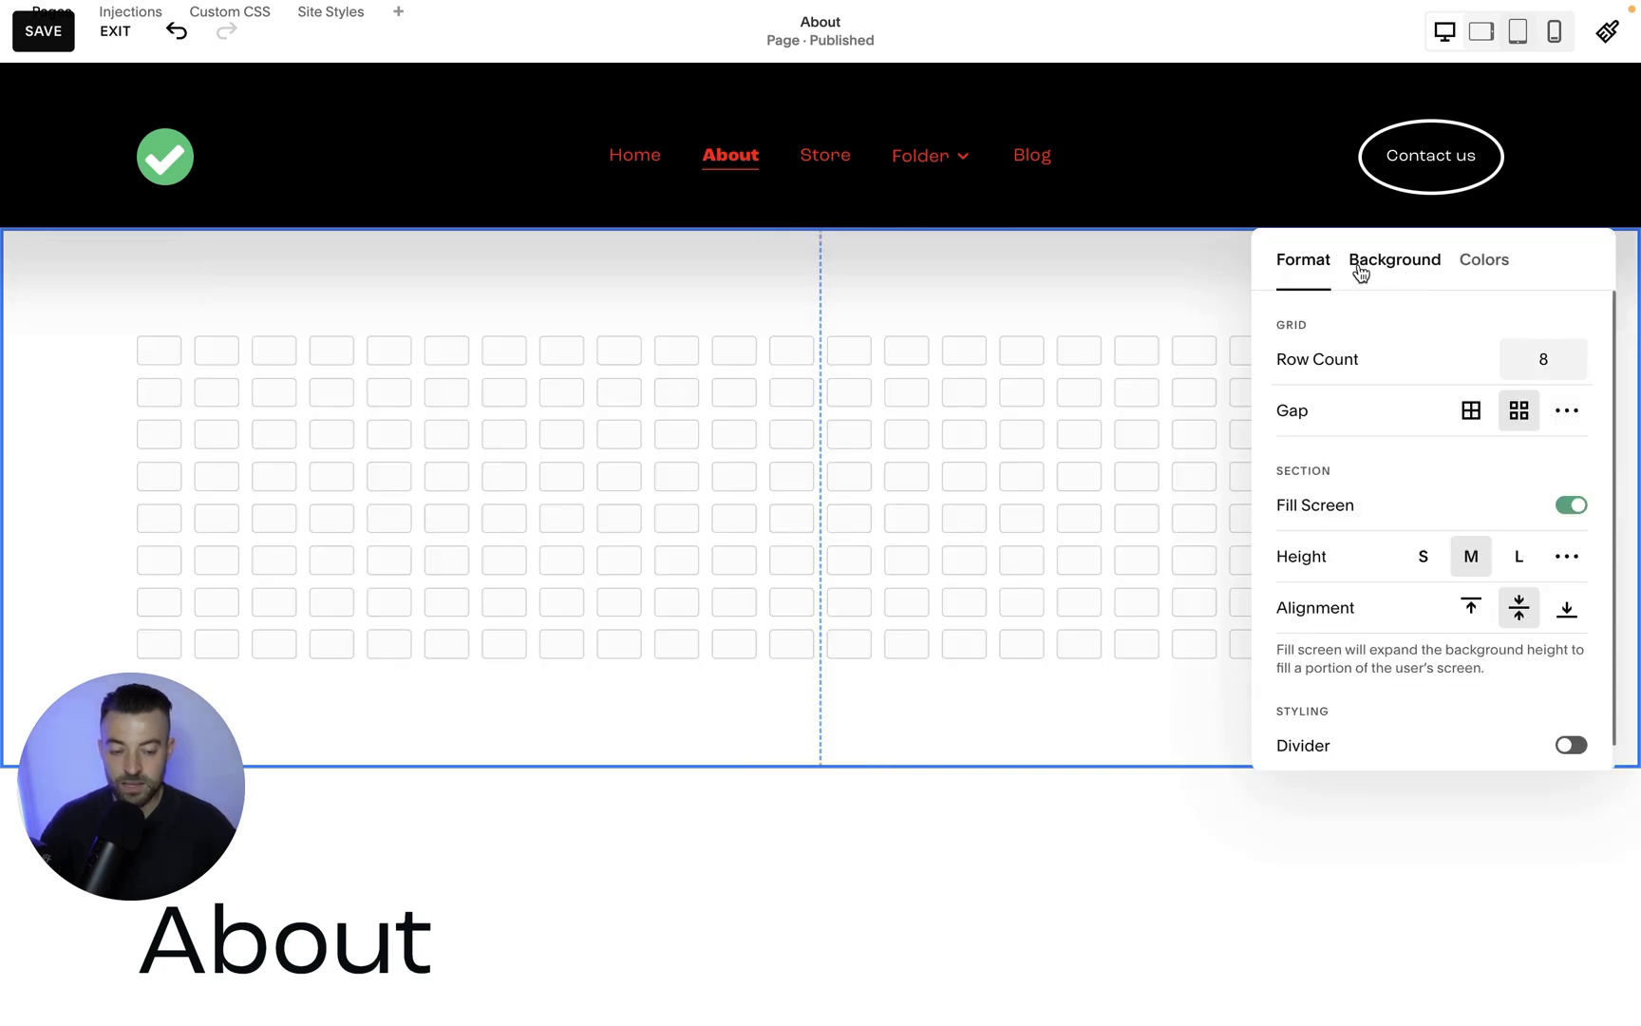
{"action": "left_click", "coordinate": [1426, 275]}
{"action": "left_click", "coordinate": [1420, 352]}
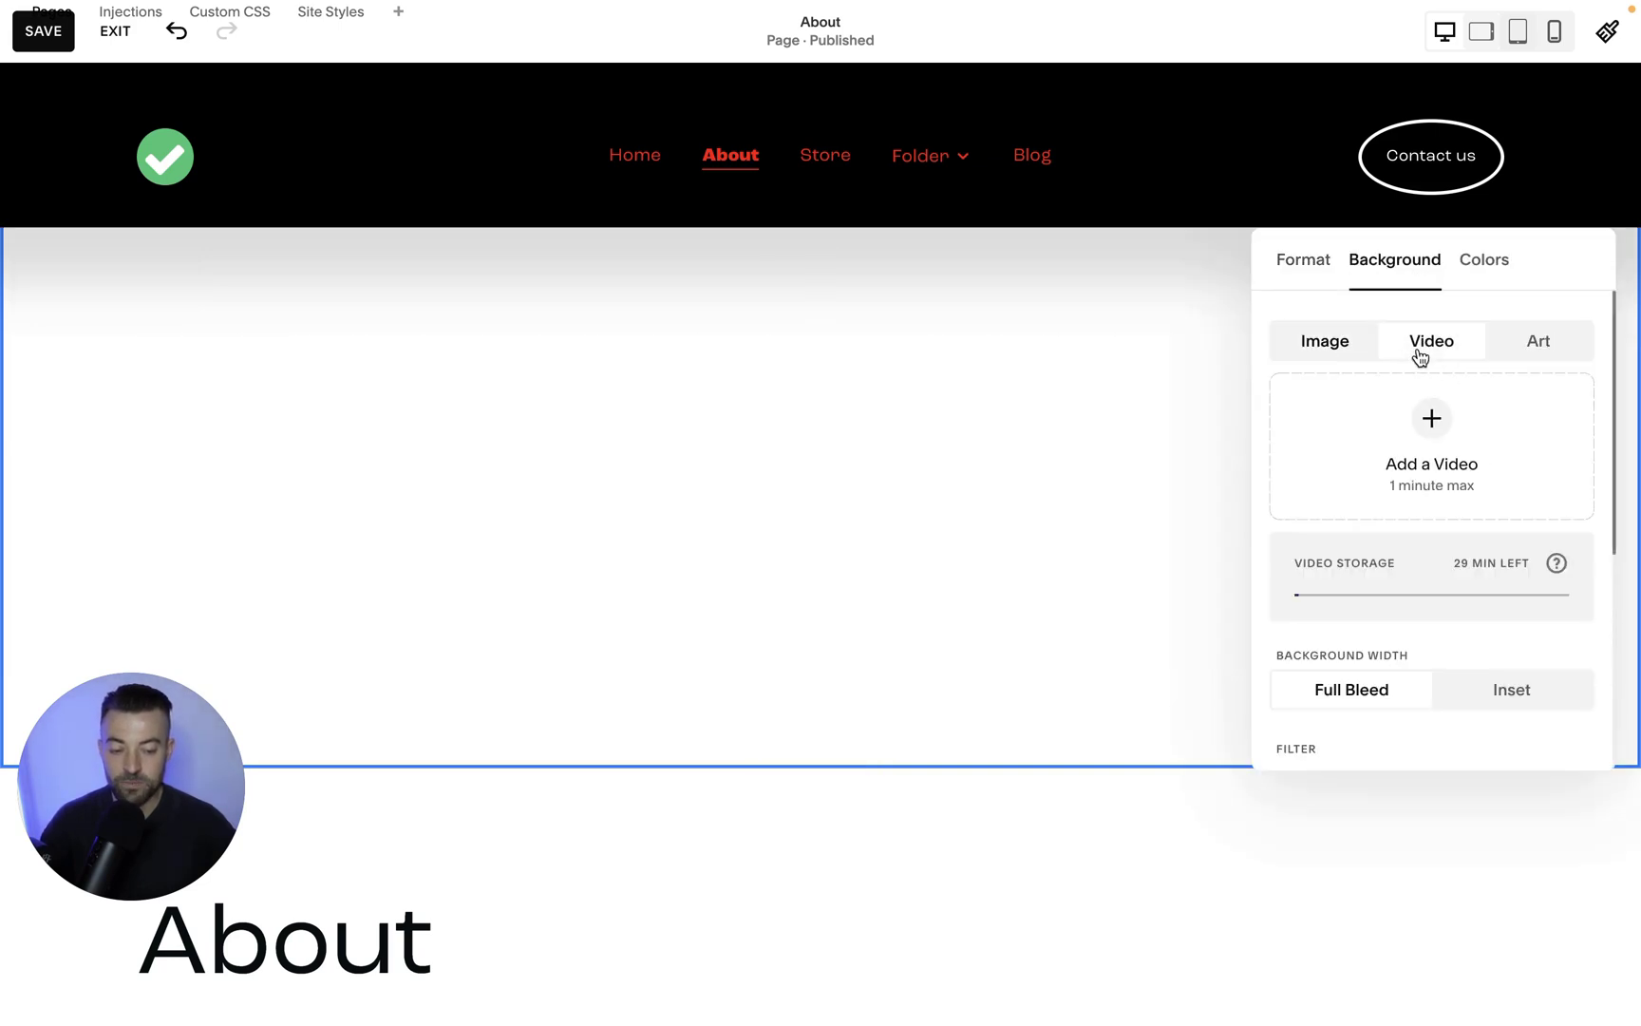
{"action": "left_click", "coordinate": [1432, 419]}
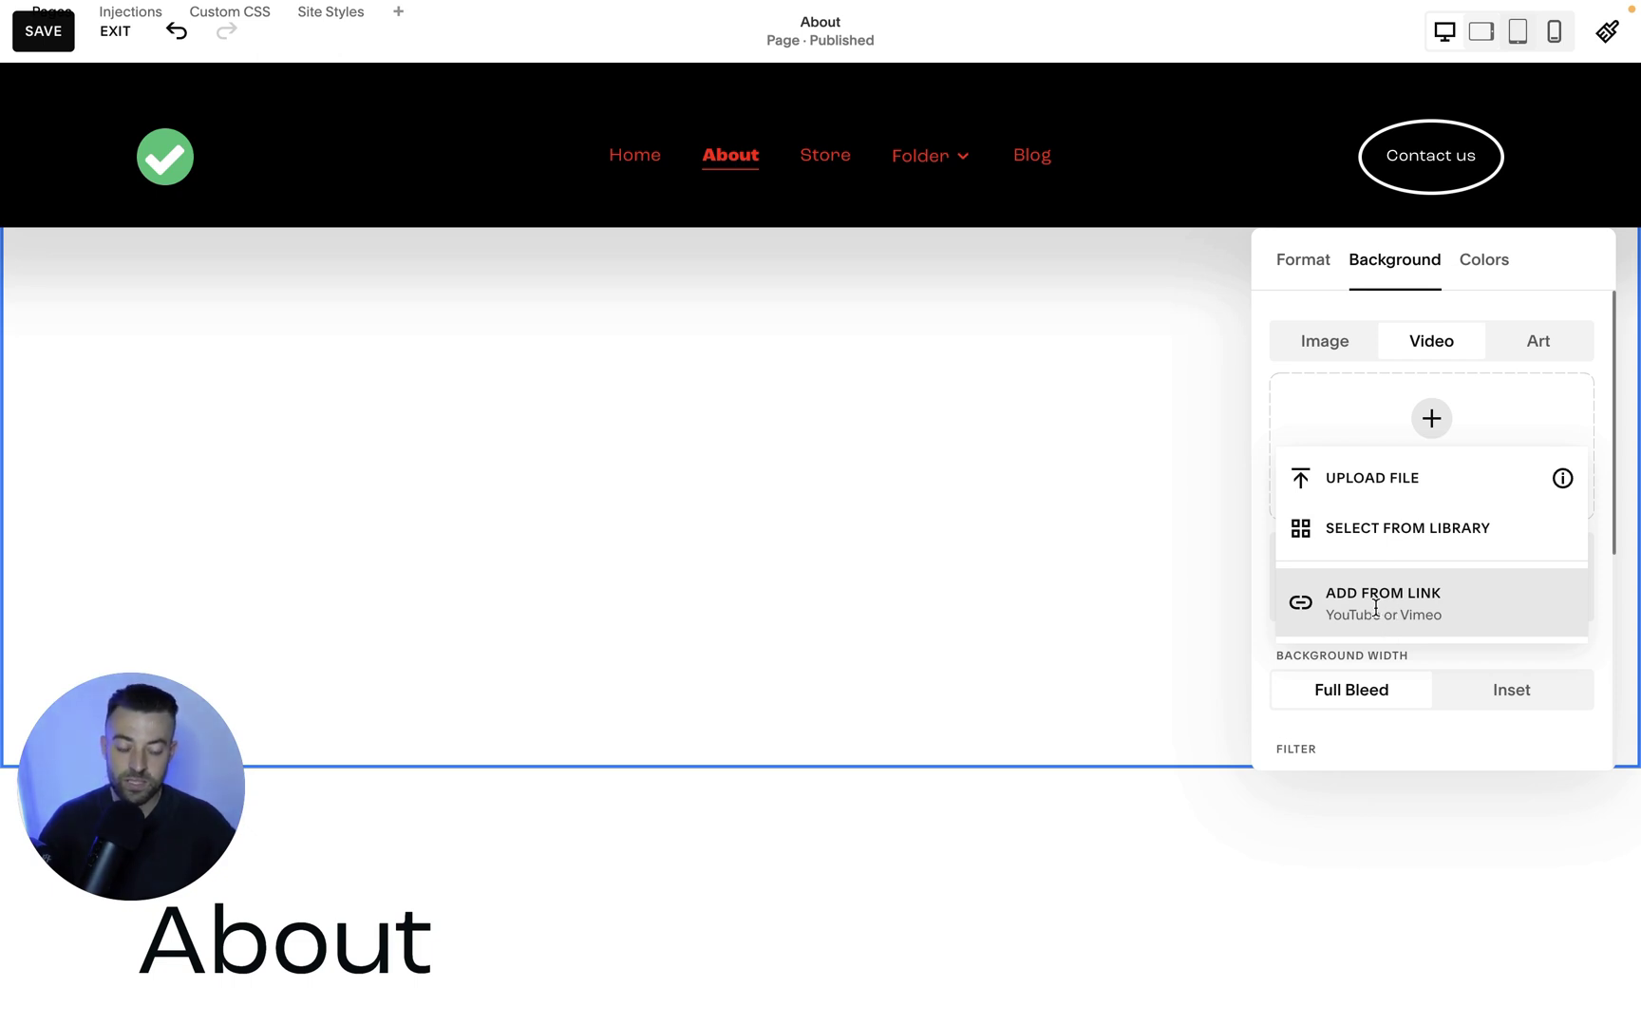
{"action": "left_click", "coordinate": [1376, 603]}
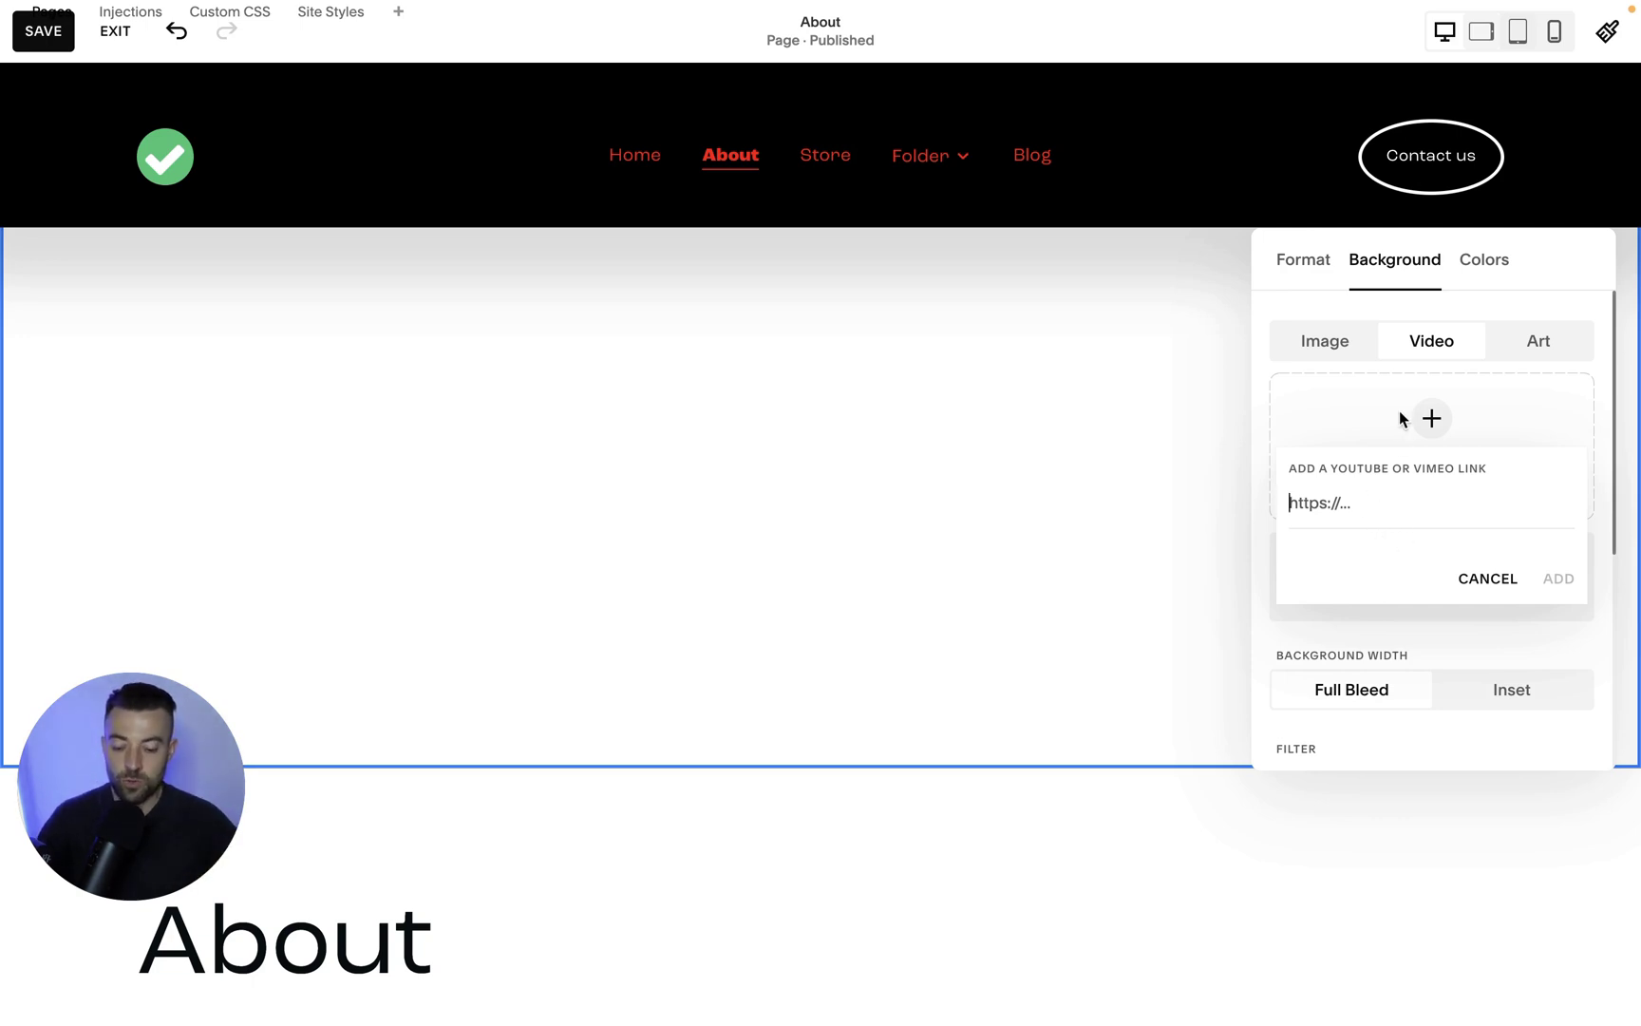
{"action": "left_click", "coordinate": [1484, 578]}
{"action": "left_click", "coordinate": [1395, 491]}
{"action": "left_click", "coordinate": [1396, 496]}
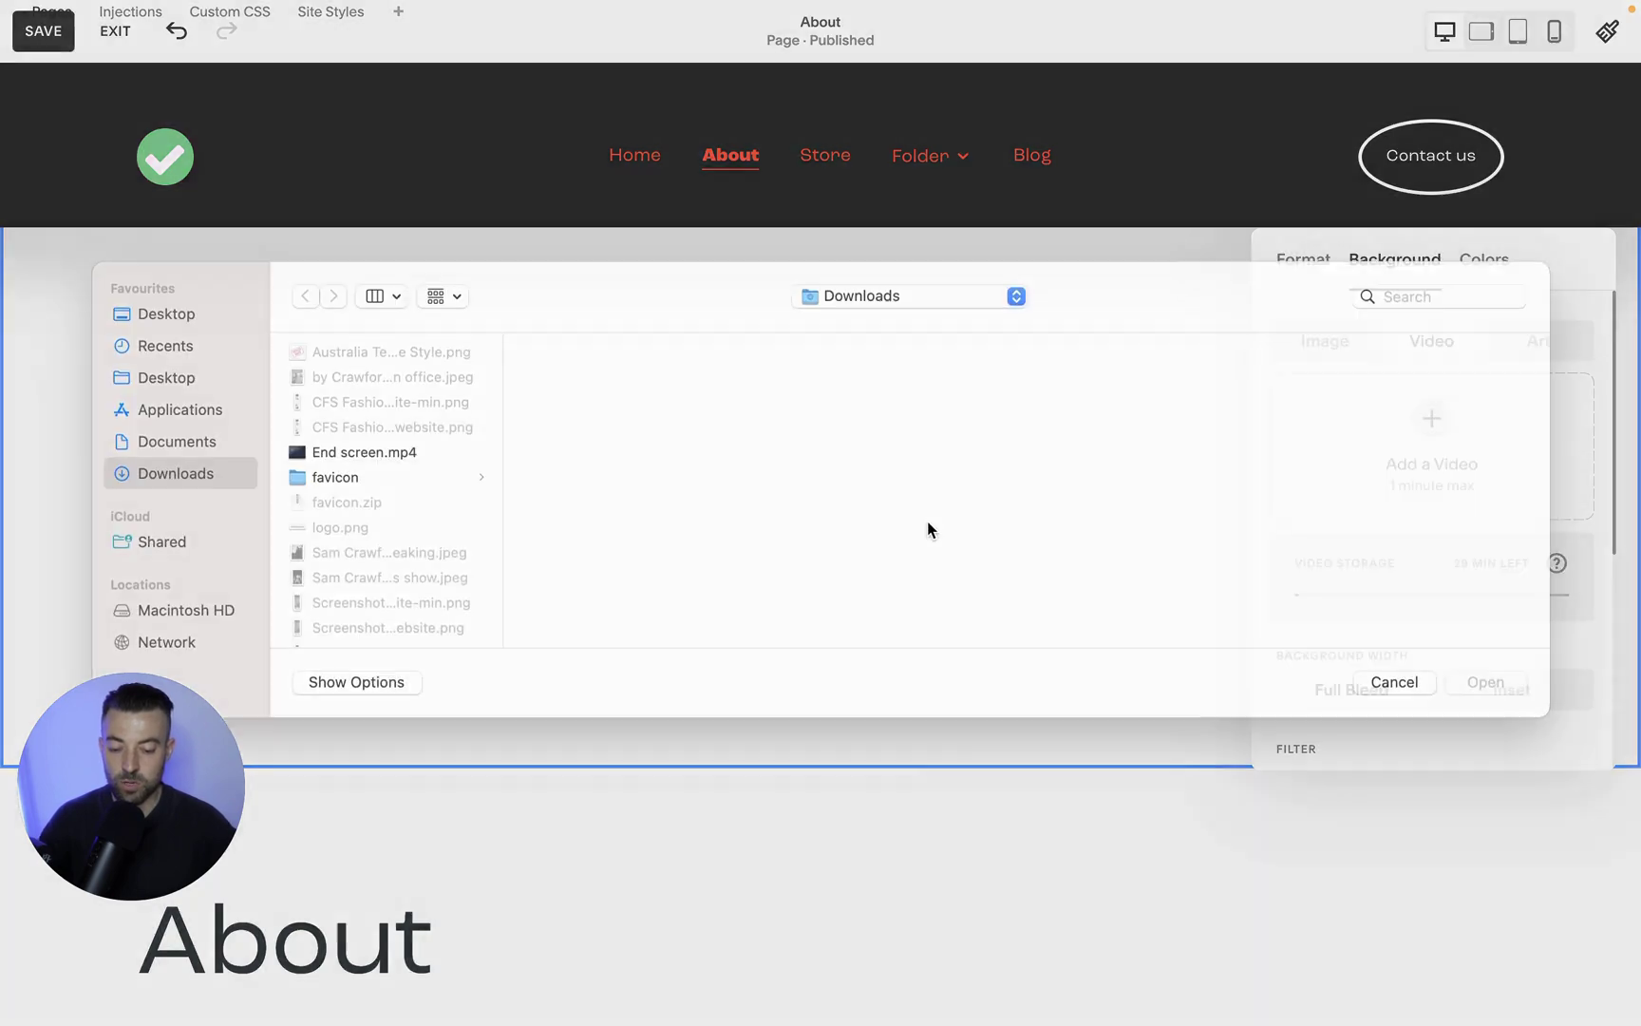
- Upload End screen.mp4 as the section's background video with a Brightness filter at 71
{"action": "left_click", "coordinate": [399, 476]}
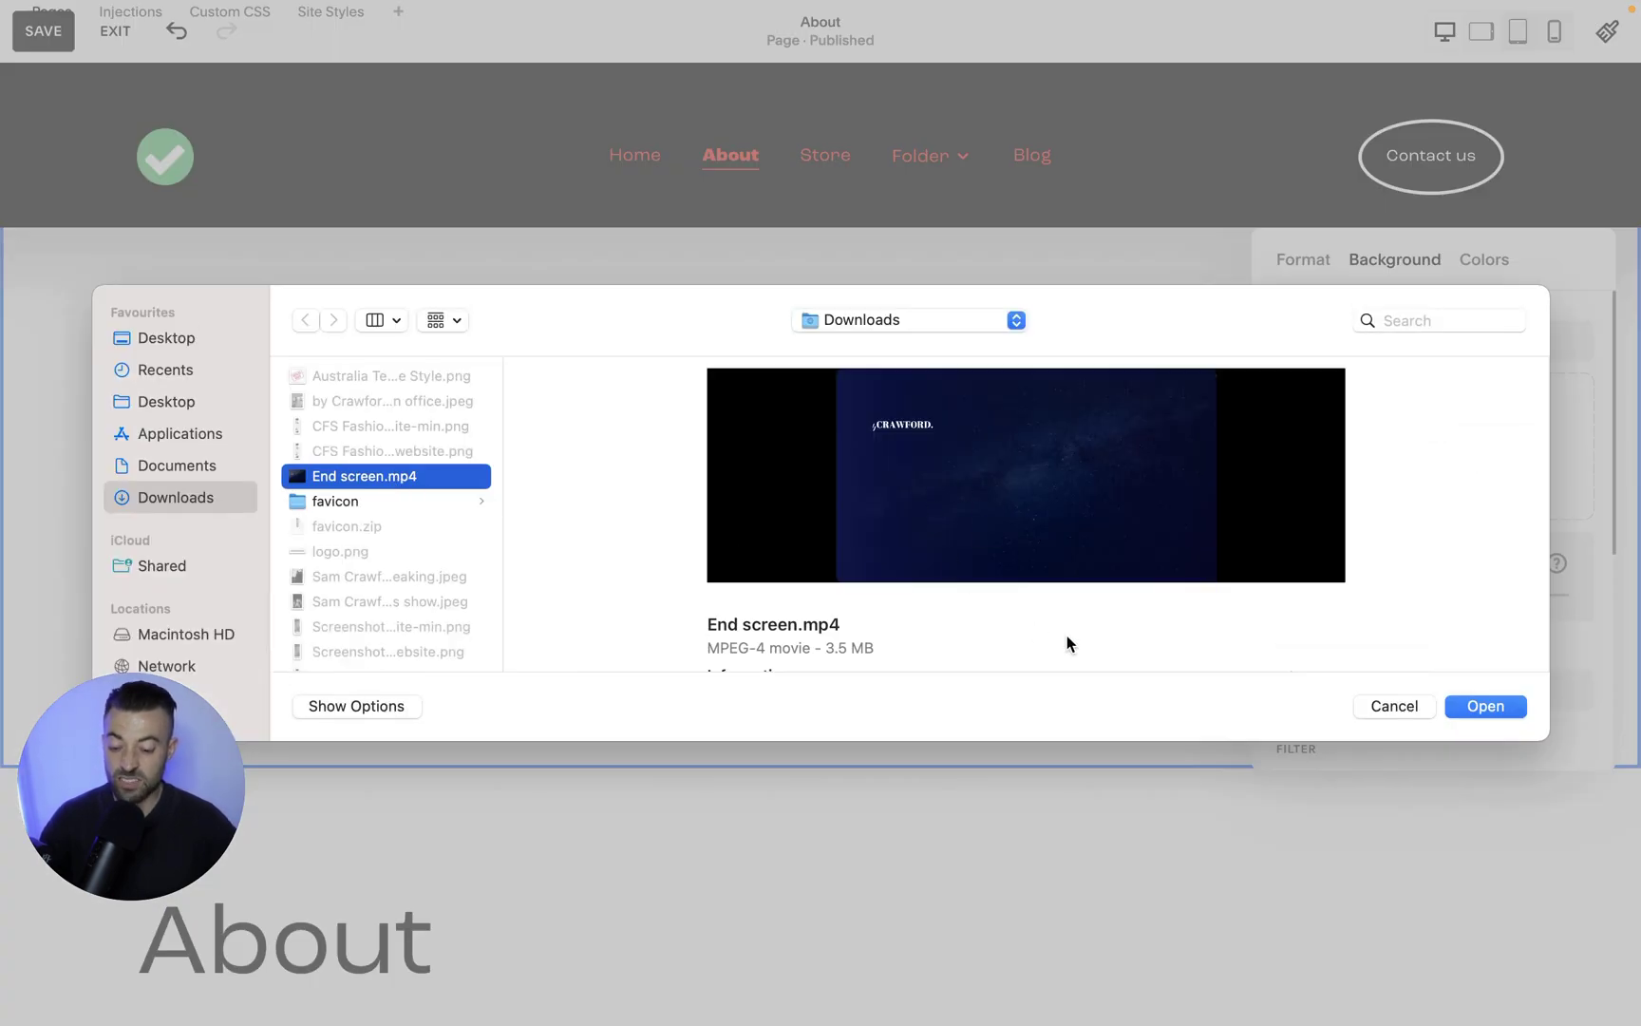
{"action": "left_click", "coordinate": [1483, 704]}
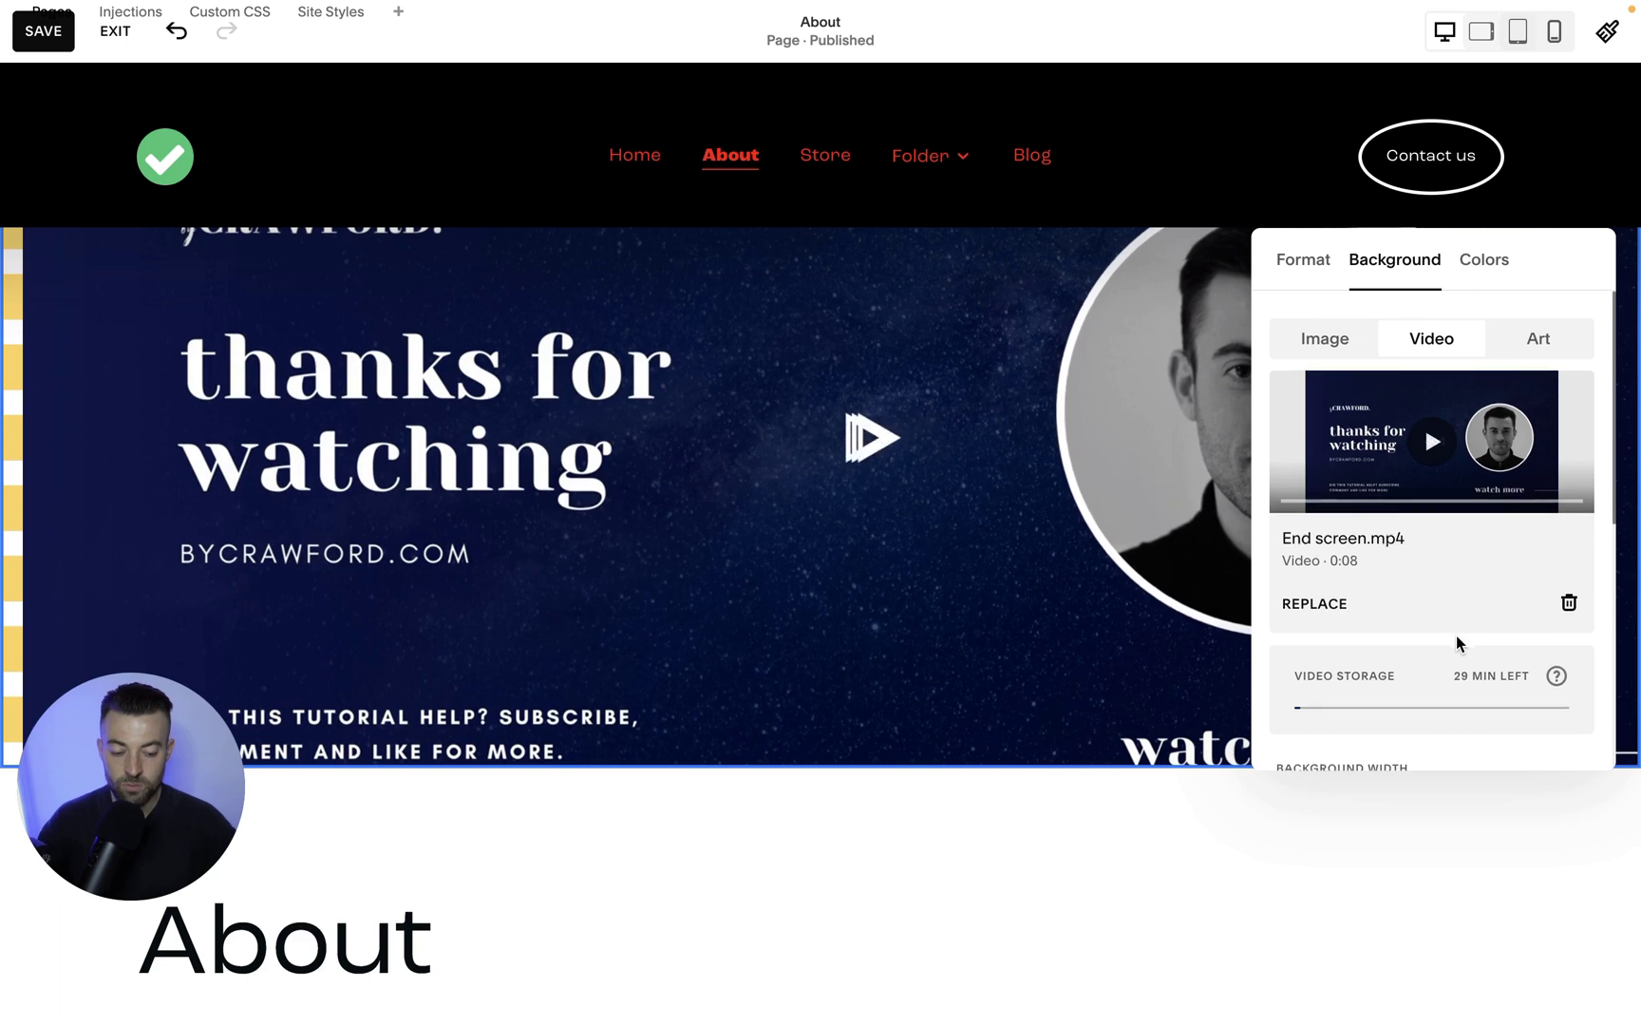
{"action": "scroll", "coordinate": [1457, 642], "scroll_direction": "down", "scroll_amount": 3}
{"action": "left_click", "coordinate": [1424, 643]}
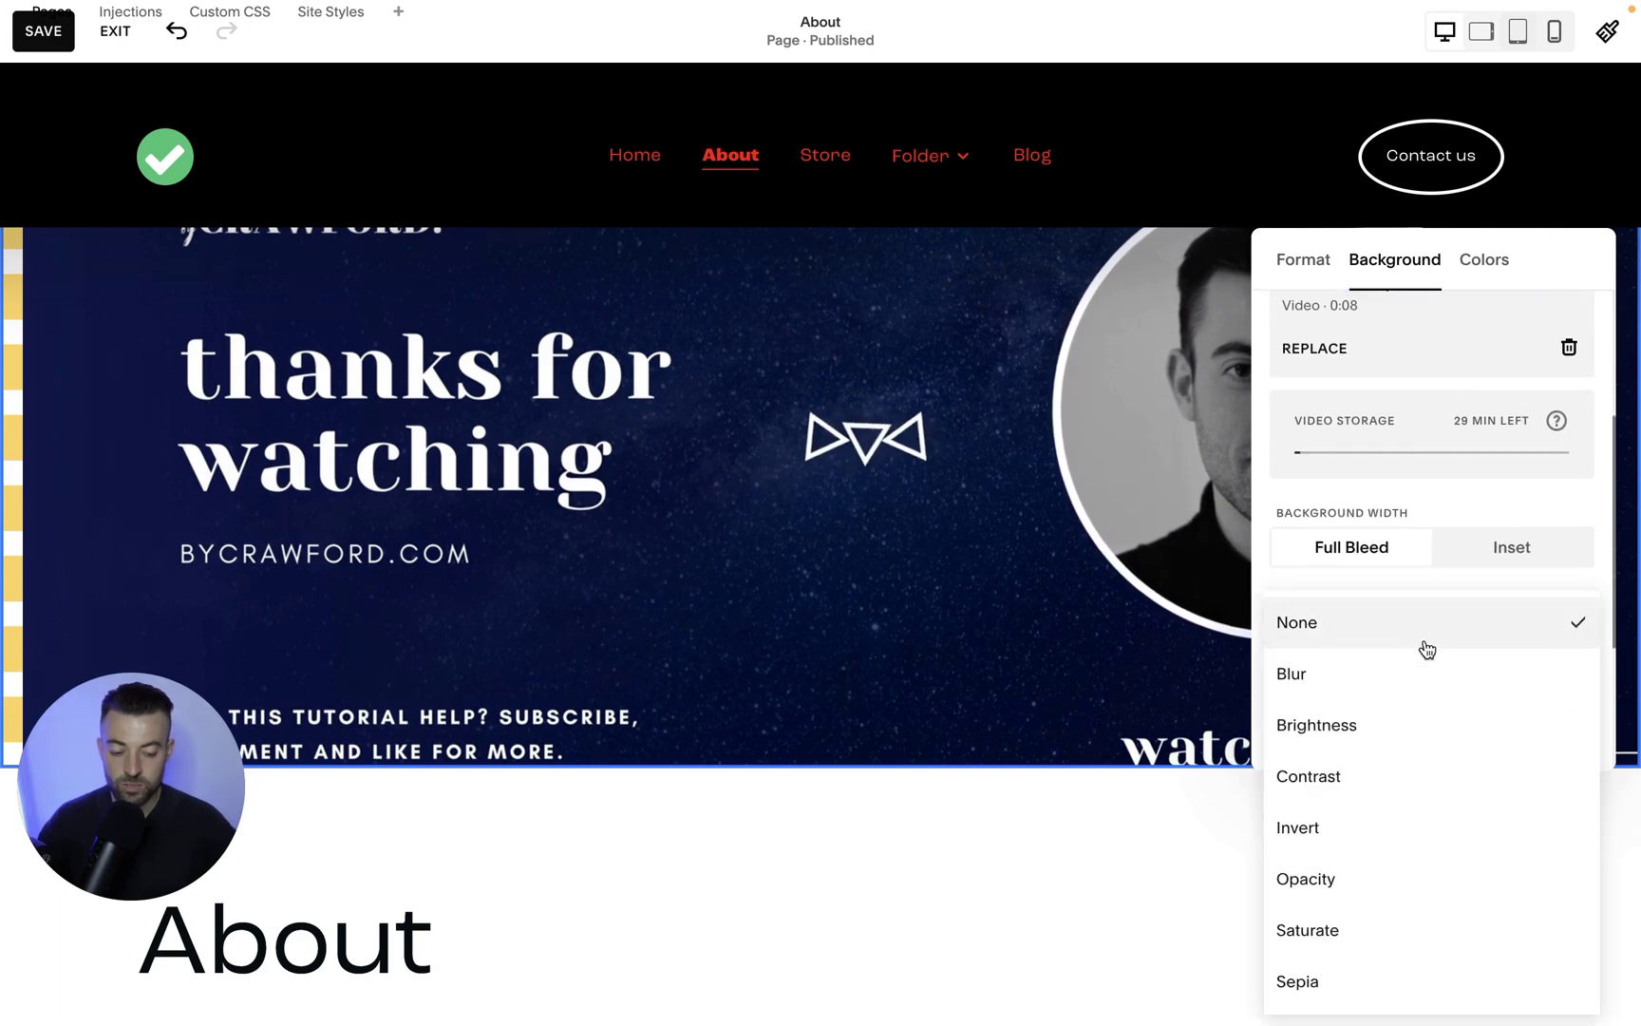
{"action": "left_click", "coordinate": [1399, 684]}
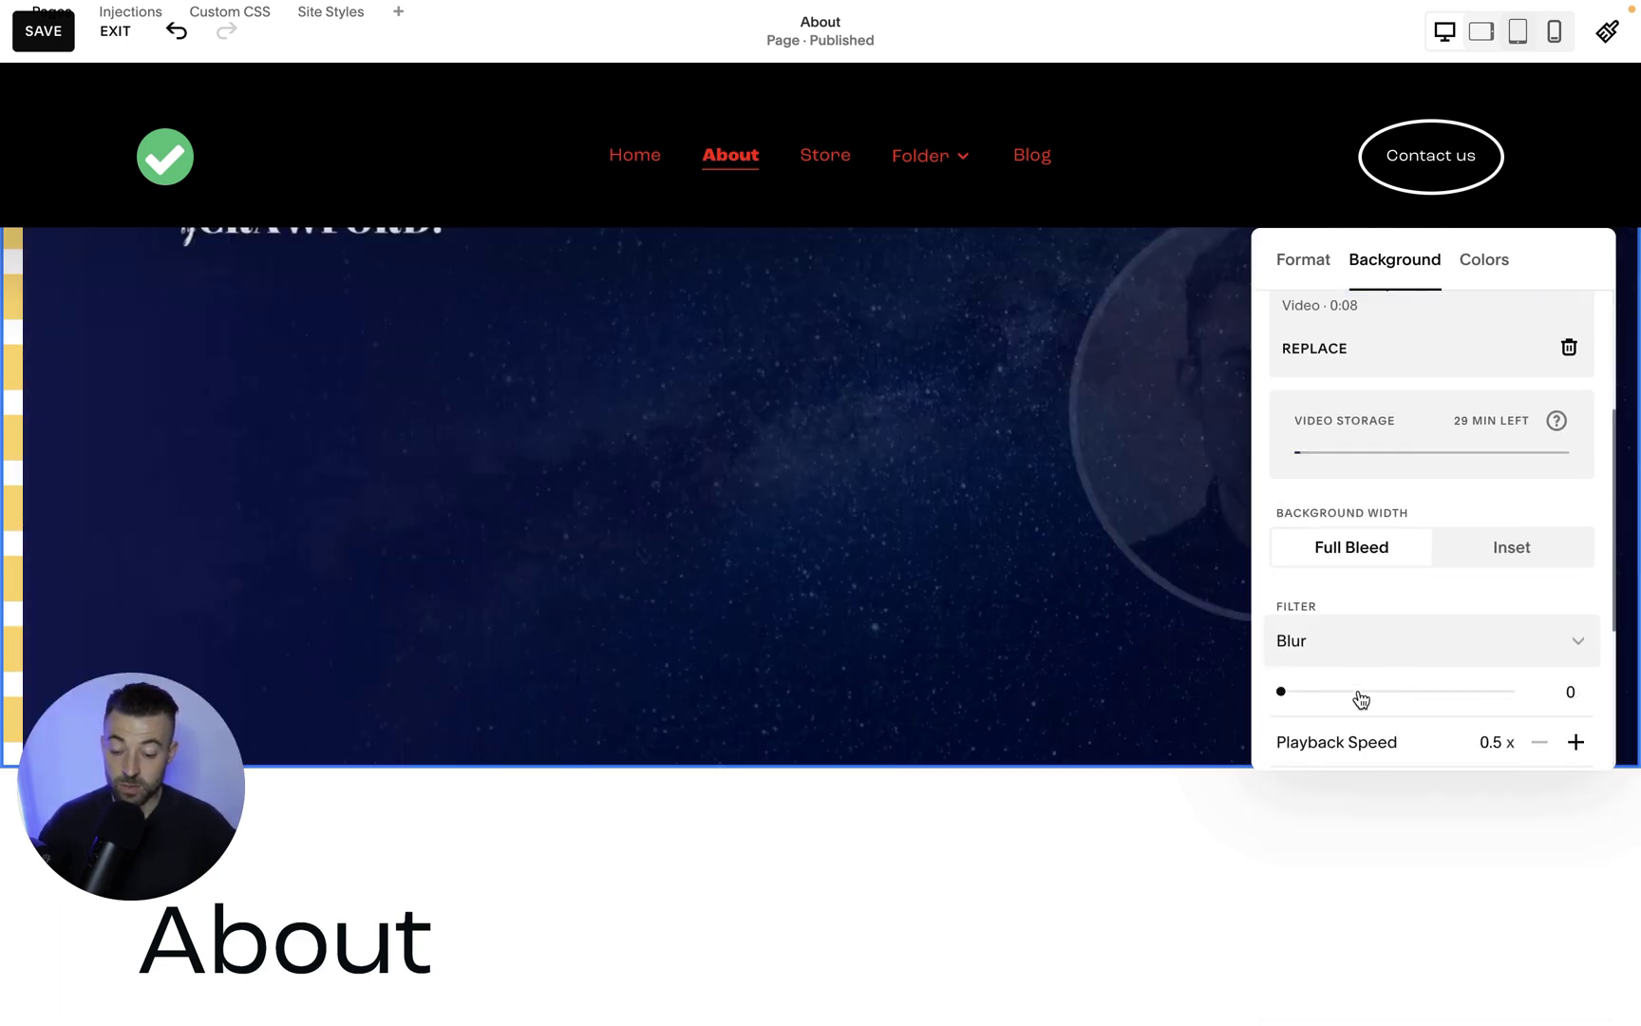
{"action": "left_click_drag", "start_coordinate": [1360, 692], "coordinate": [1444, 690]}
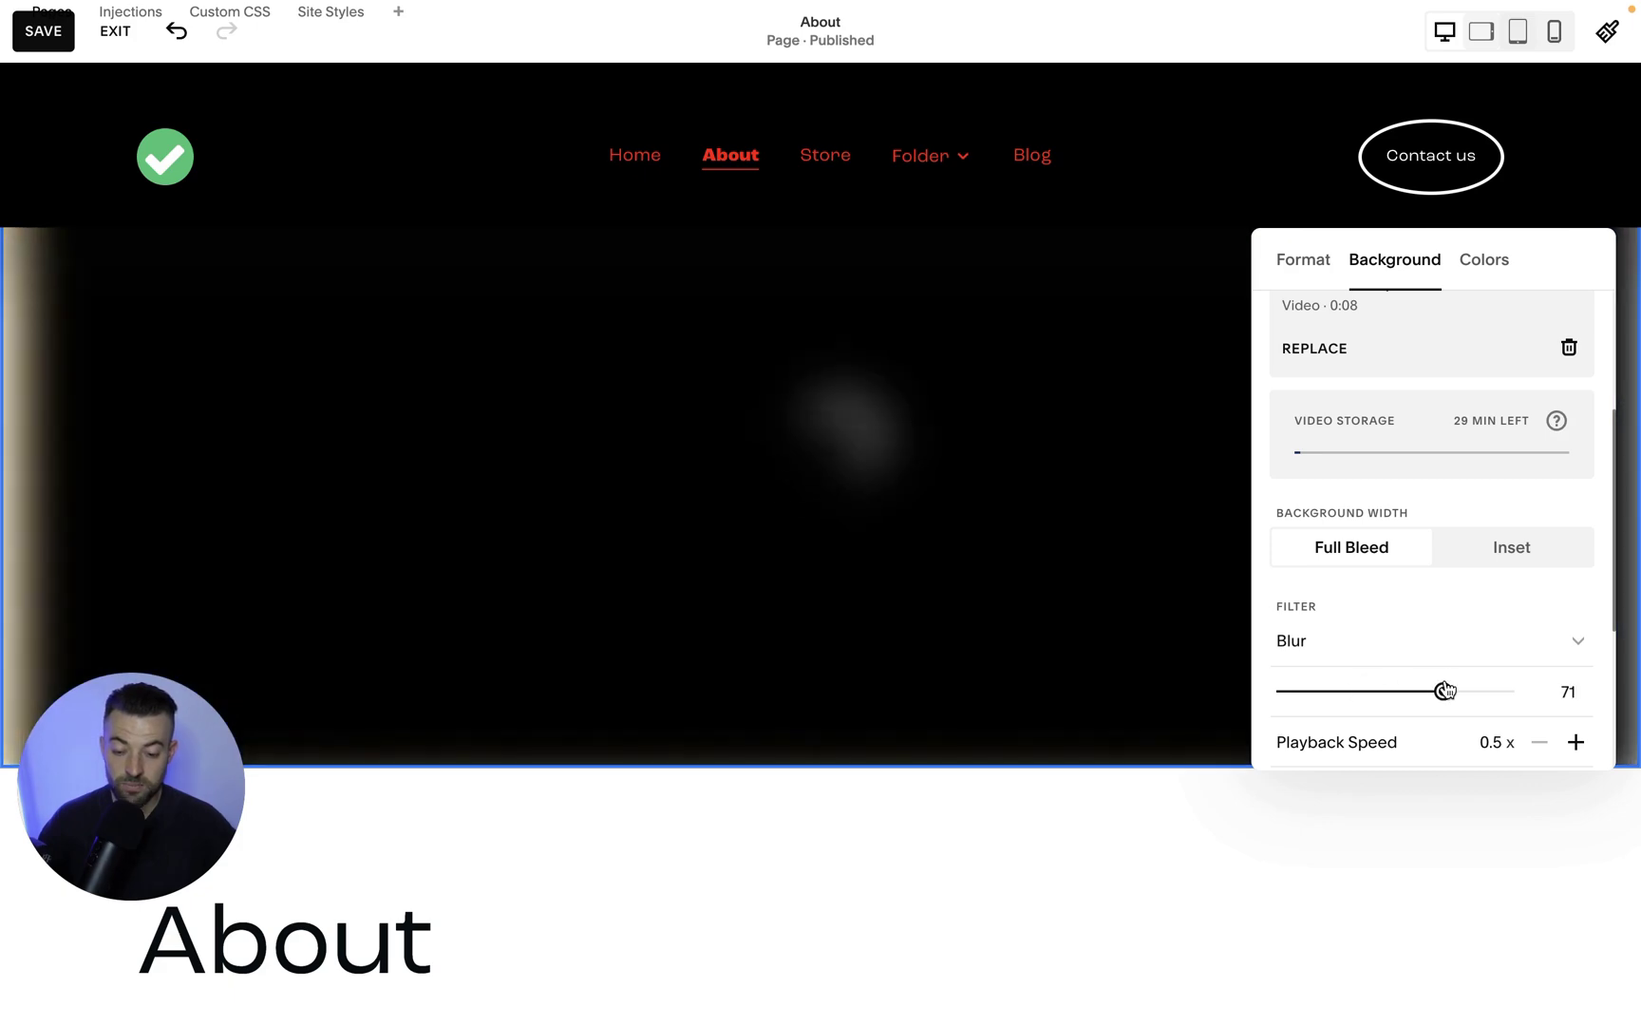
{"action": "left_click", "coordinate": [1429, 641]}
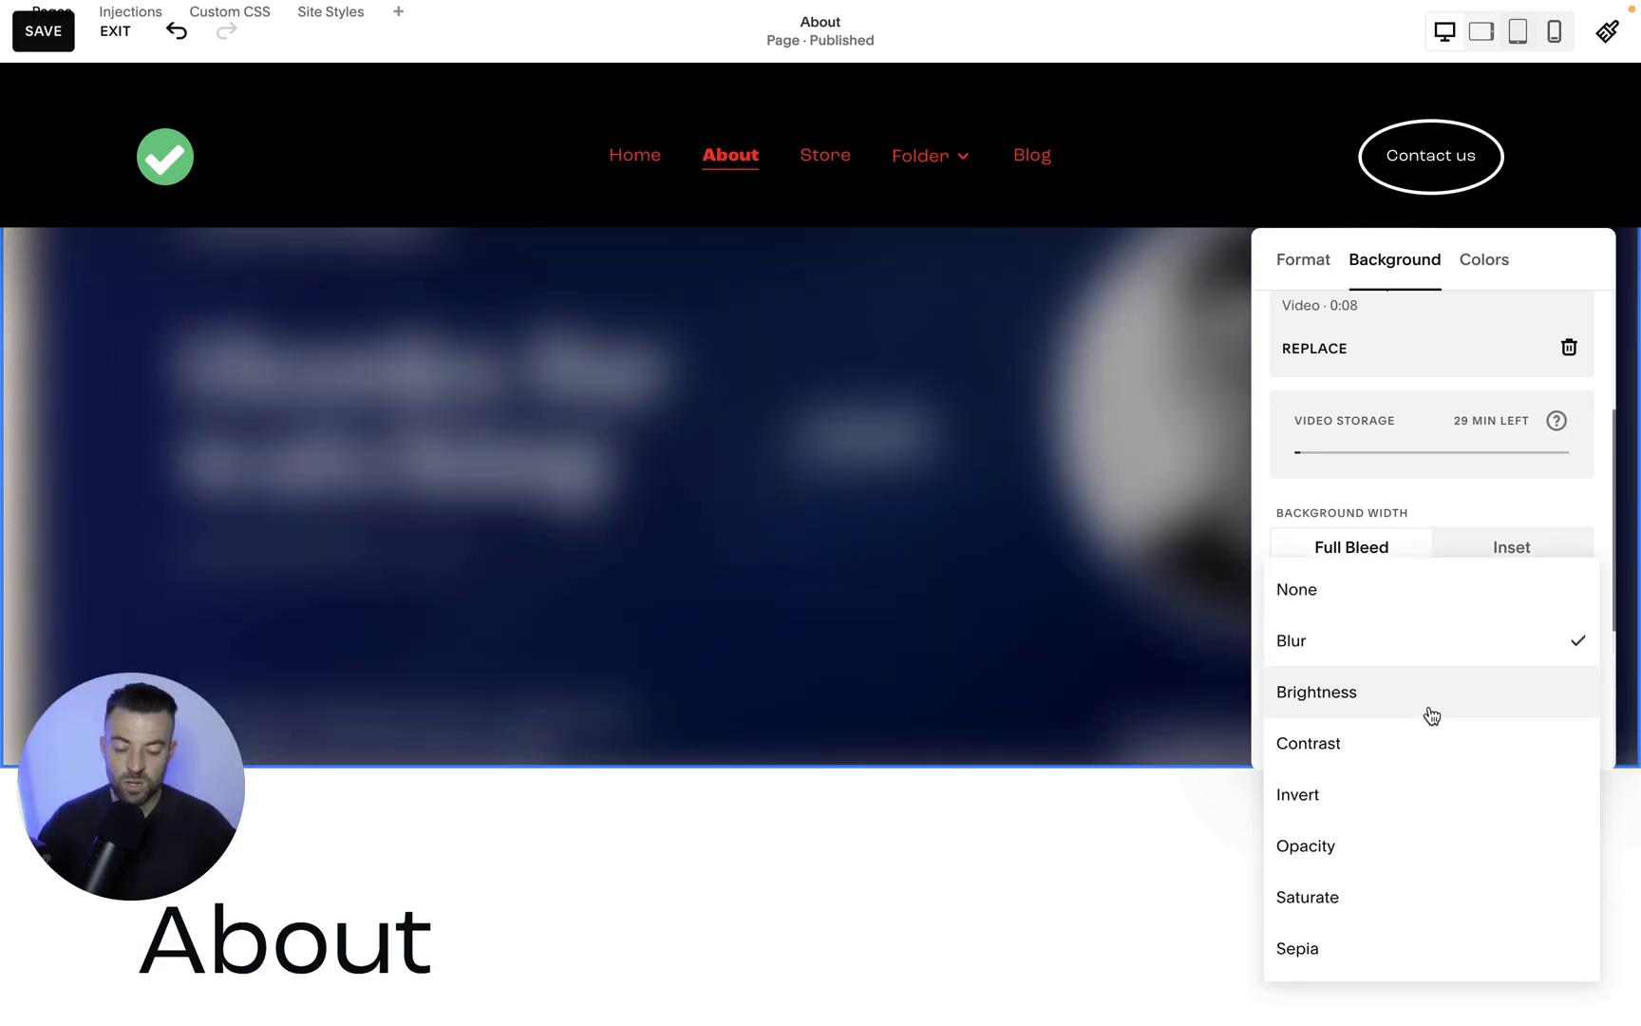
{"action": "left_click", "coordinate": [1430, 692]}
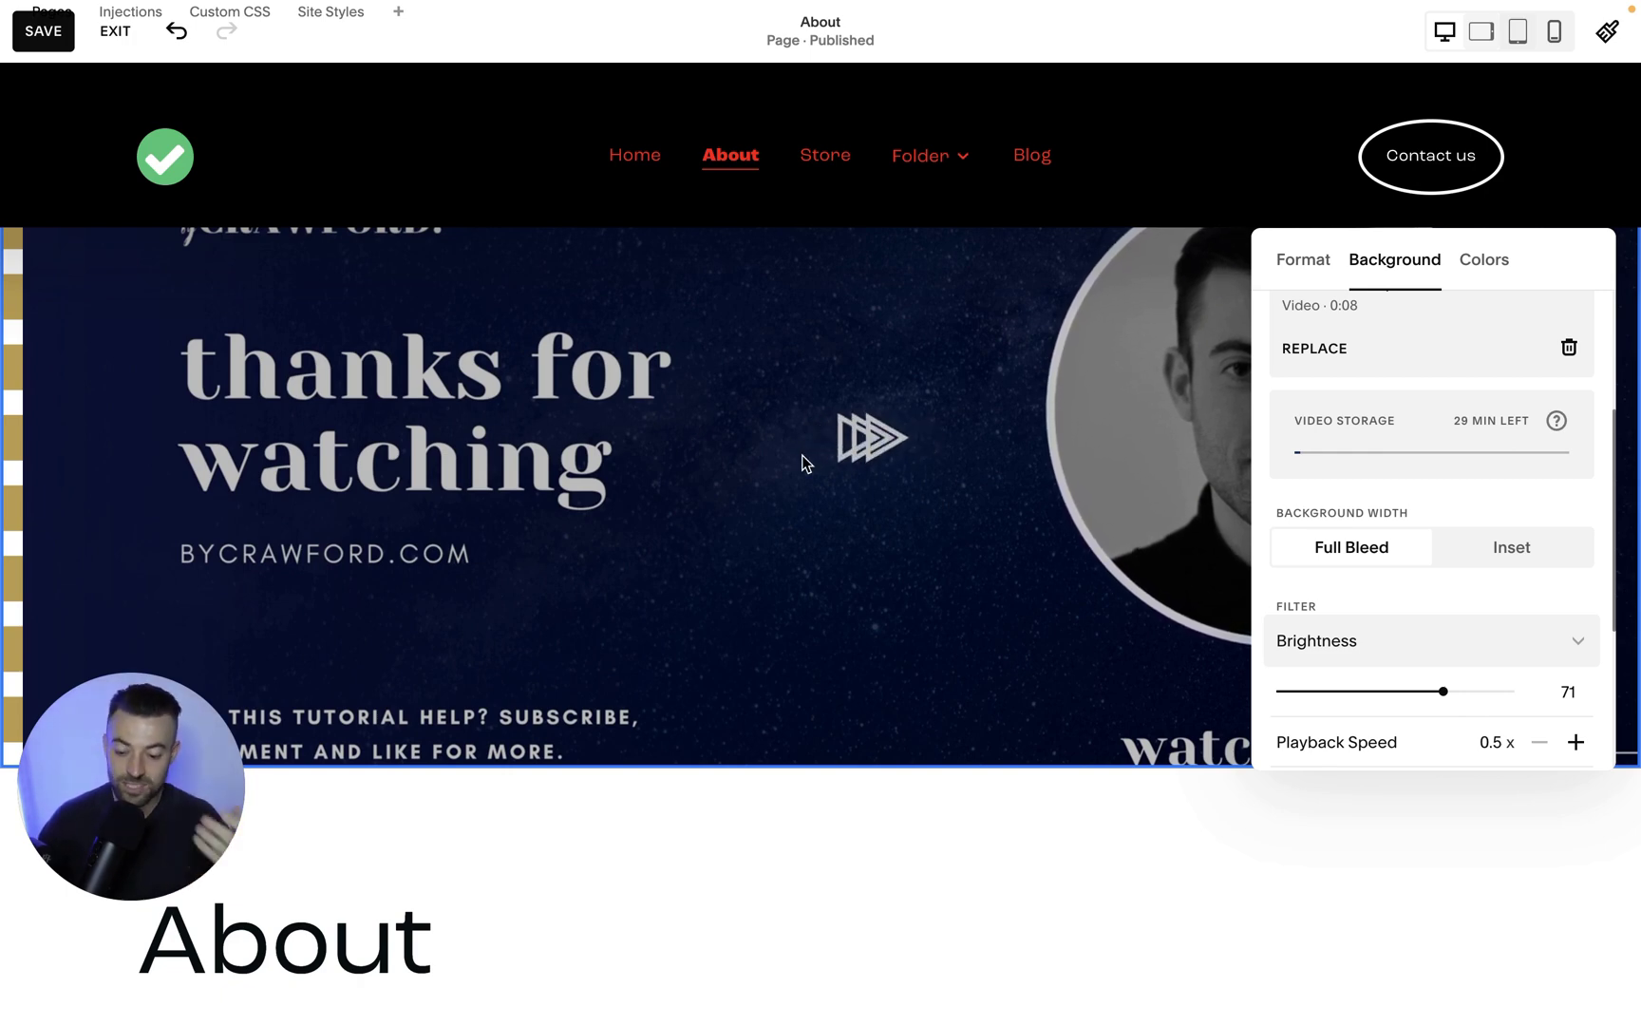
- Raise the background video's playback speed to 1x
{"action": "scroll", "coordinate": [1418, 662], "scroll_direction": "down", "scroll_amount": 3}
{"action": "scroll", "coordinate": [1520, 615], "scroll_direction": "up", "scroll_amount": 1}
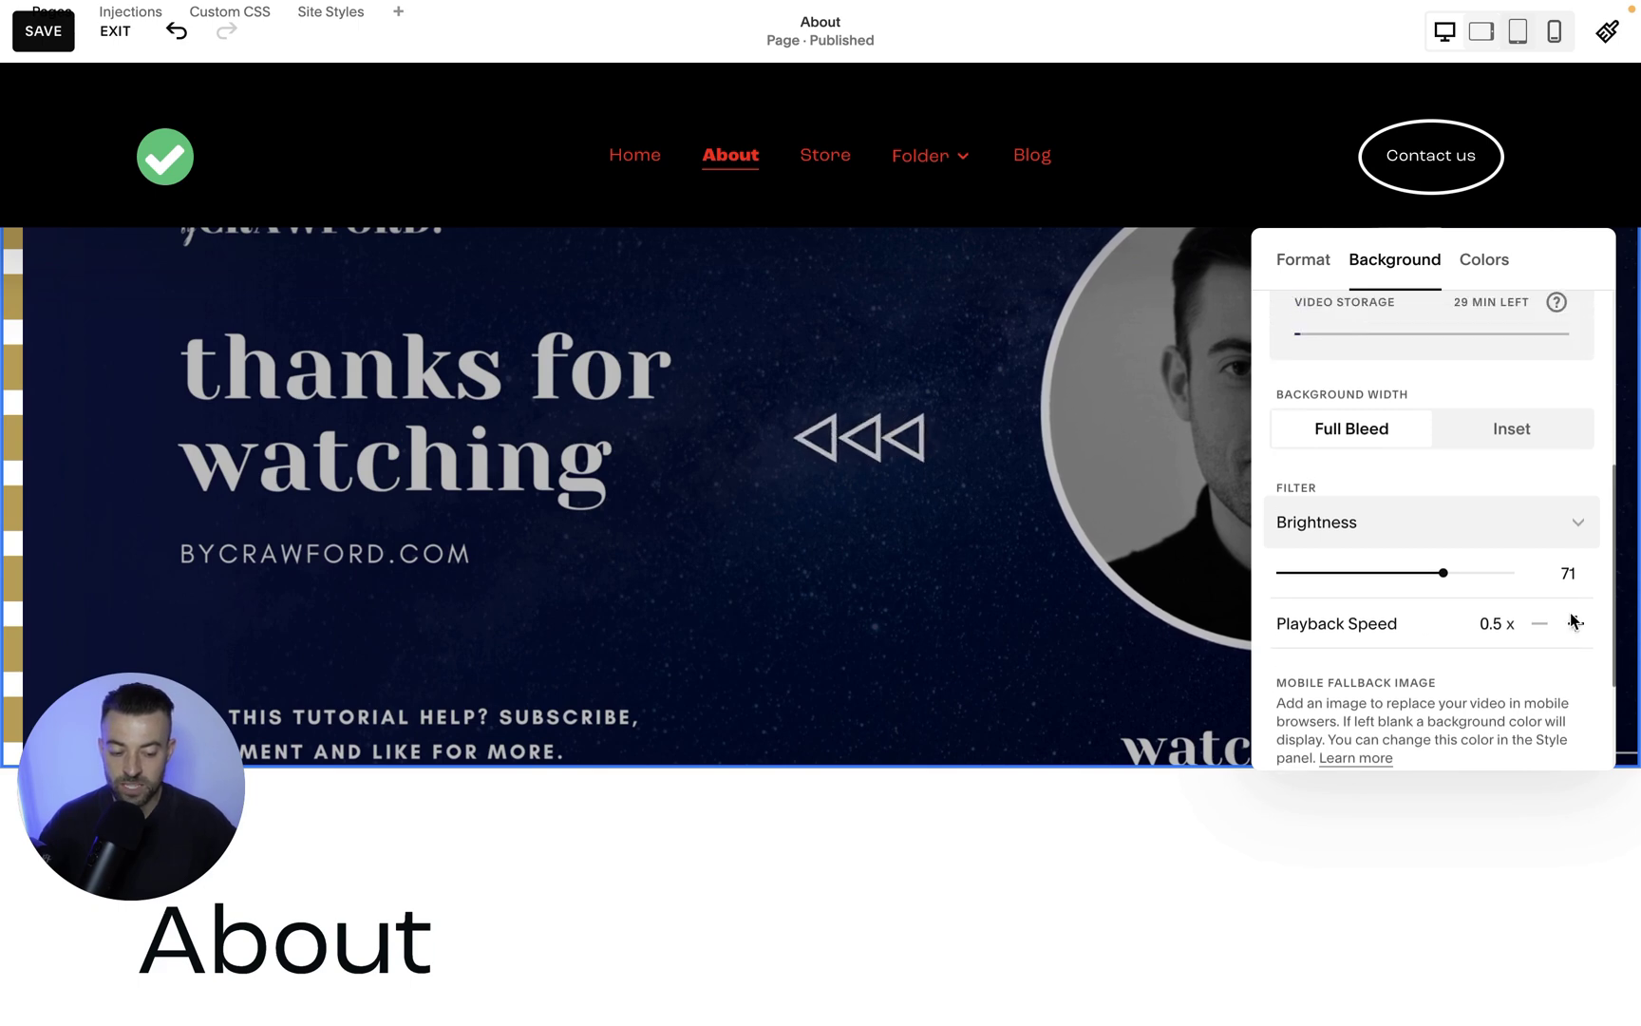
{"action": "left_click", "coordinate": [1575, 625]}
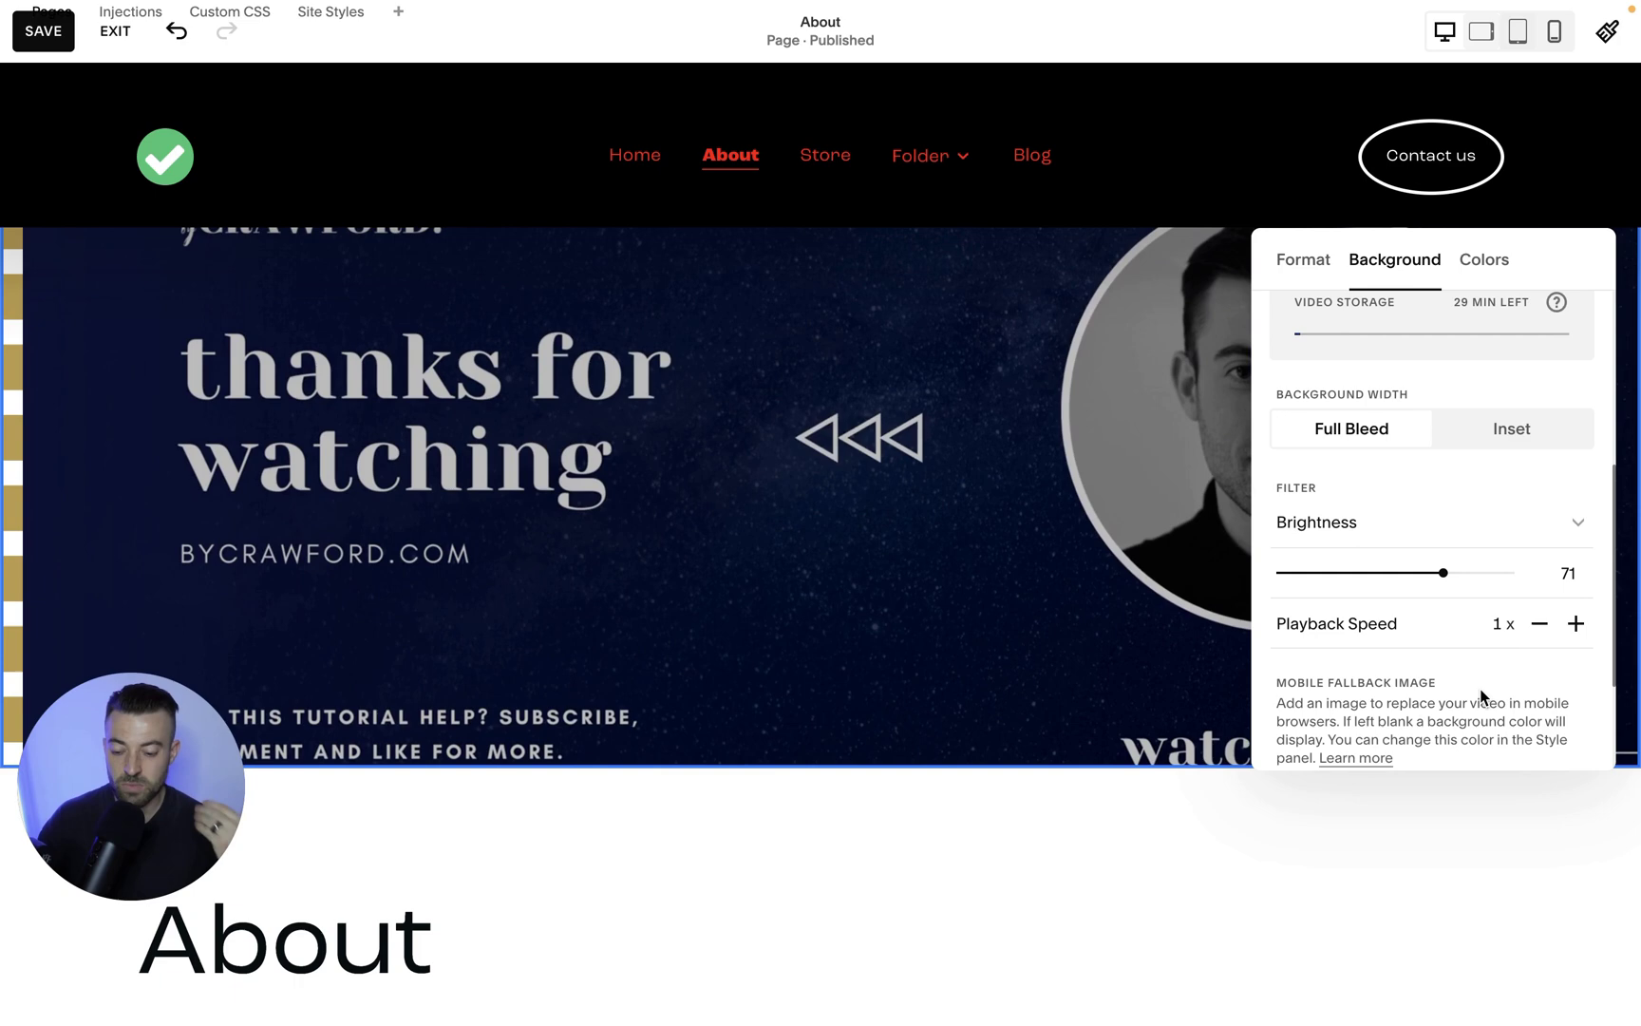
- Choose the mountain-lake photo from the image library as the mobile fallback image
{"action": "scroll", "coordinate": [1479, 696], "scroll_direction": "down", "scroll_amount": 3}
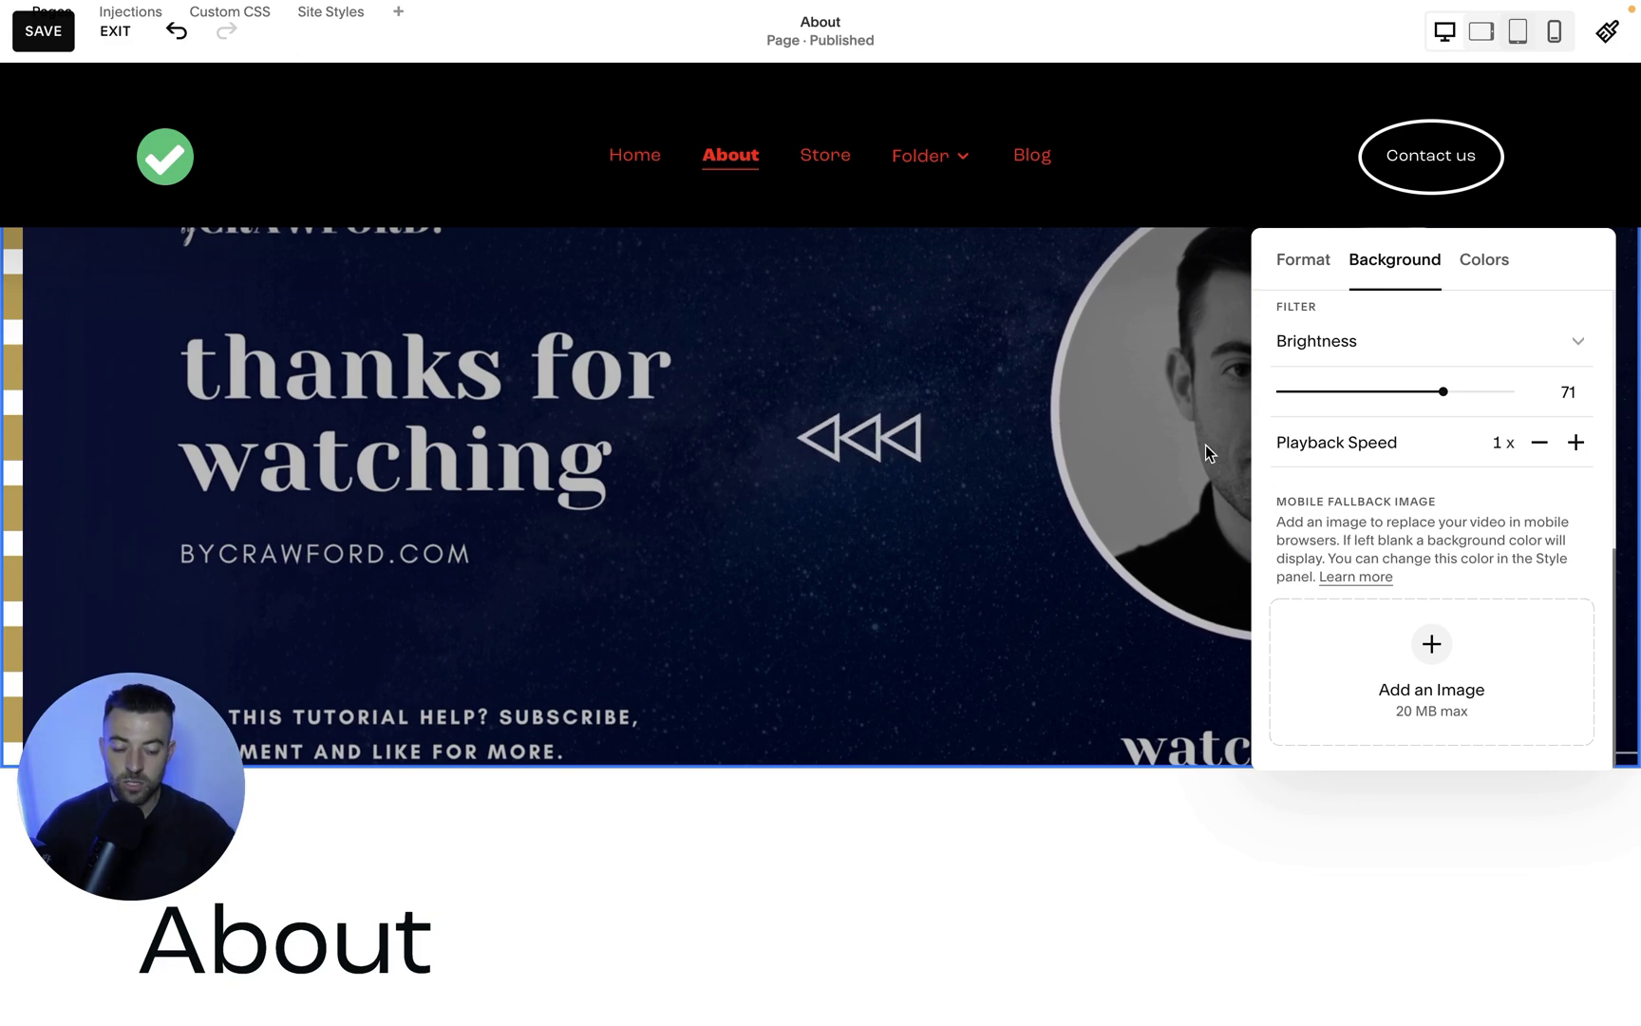
{"action": "left_click", "coordinate": [1431, 644]}
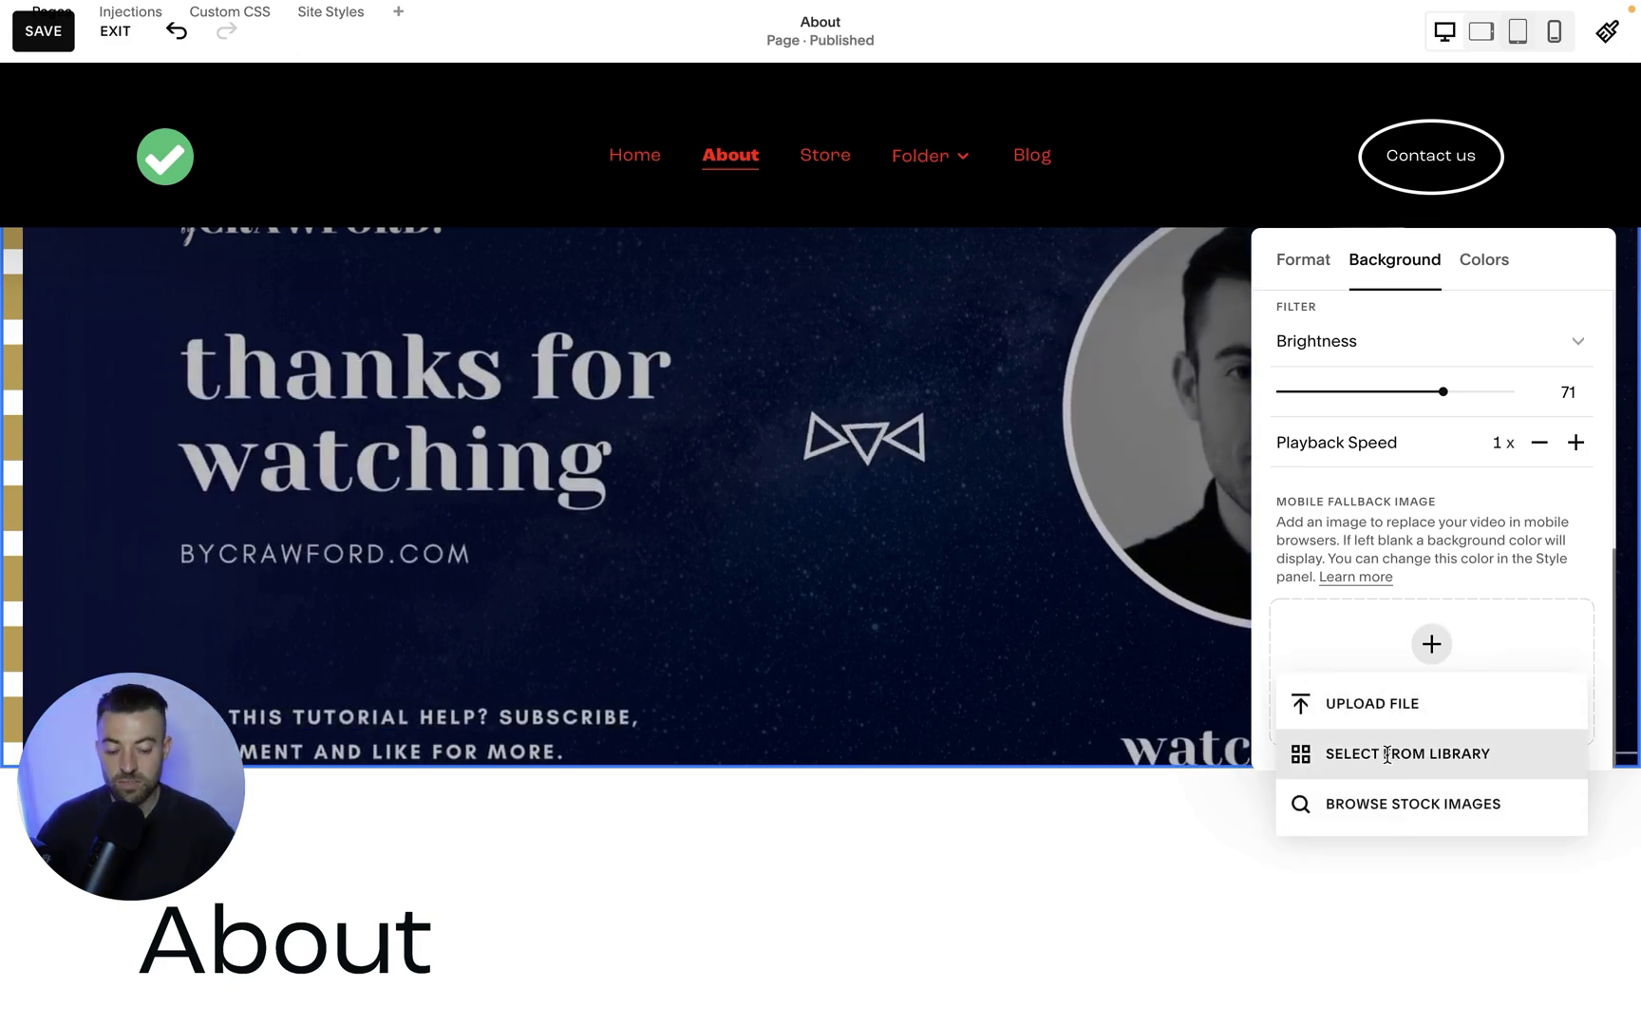
{"action": "left_click", "coordinate": [1429, 806]}
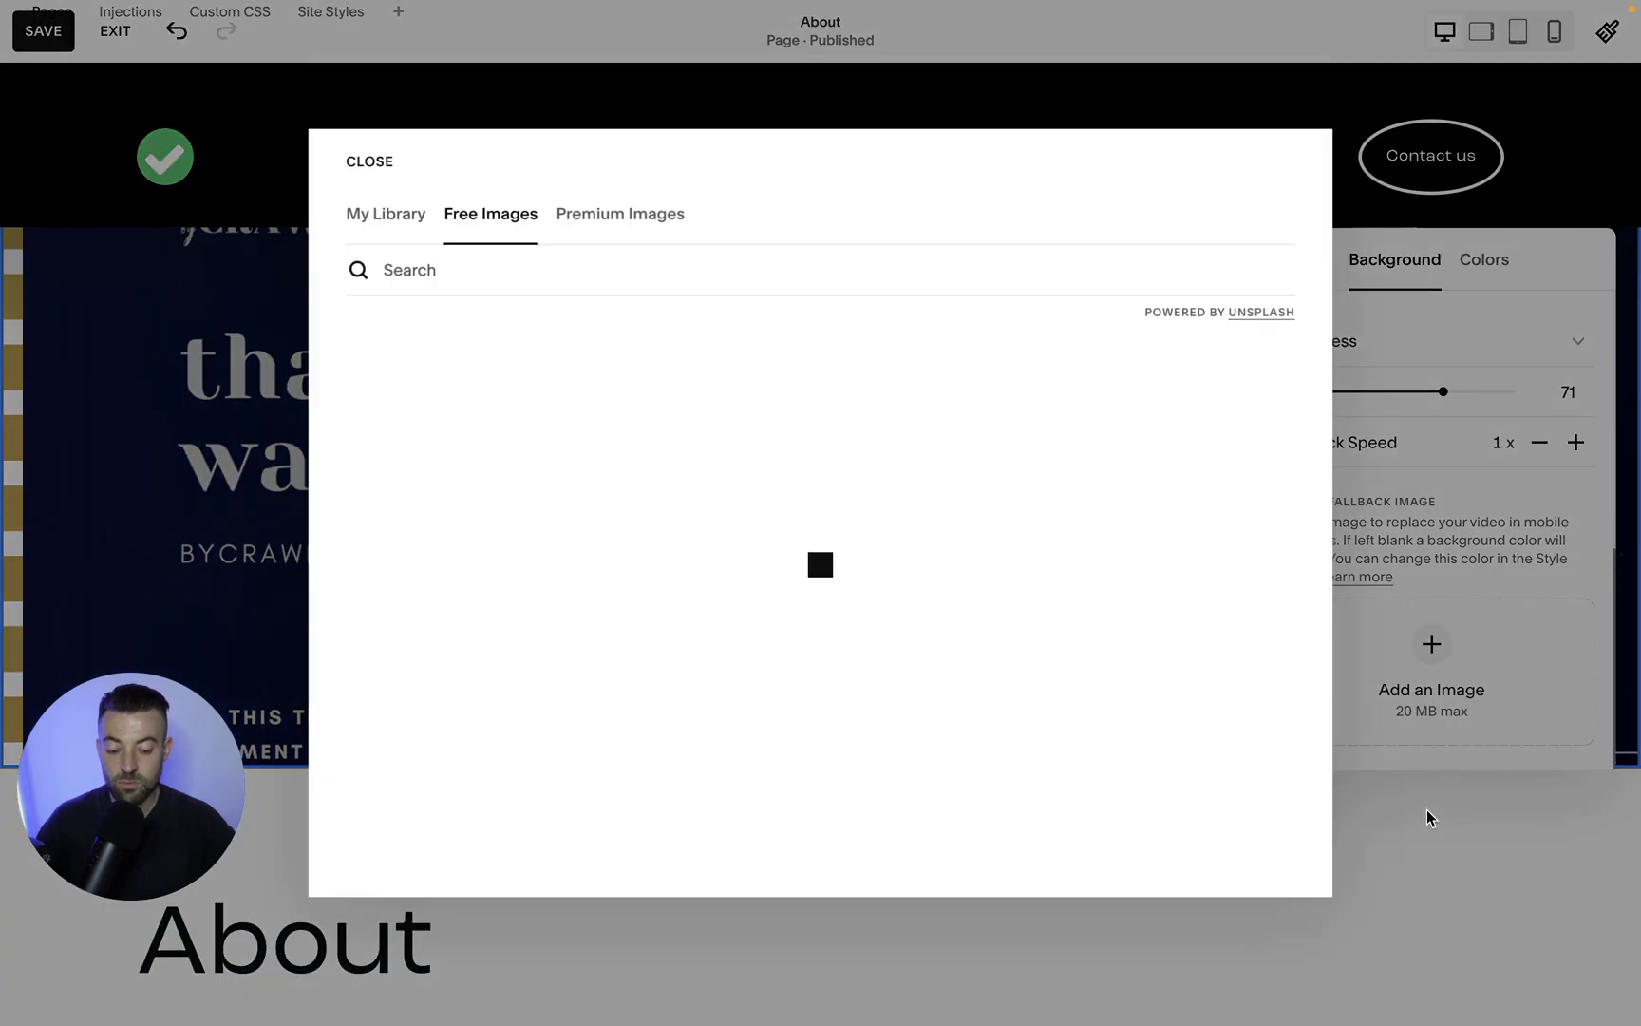
{"action": "left_click", "coordinate": [627, 418]}
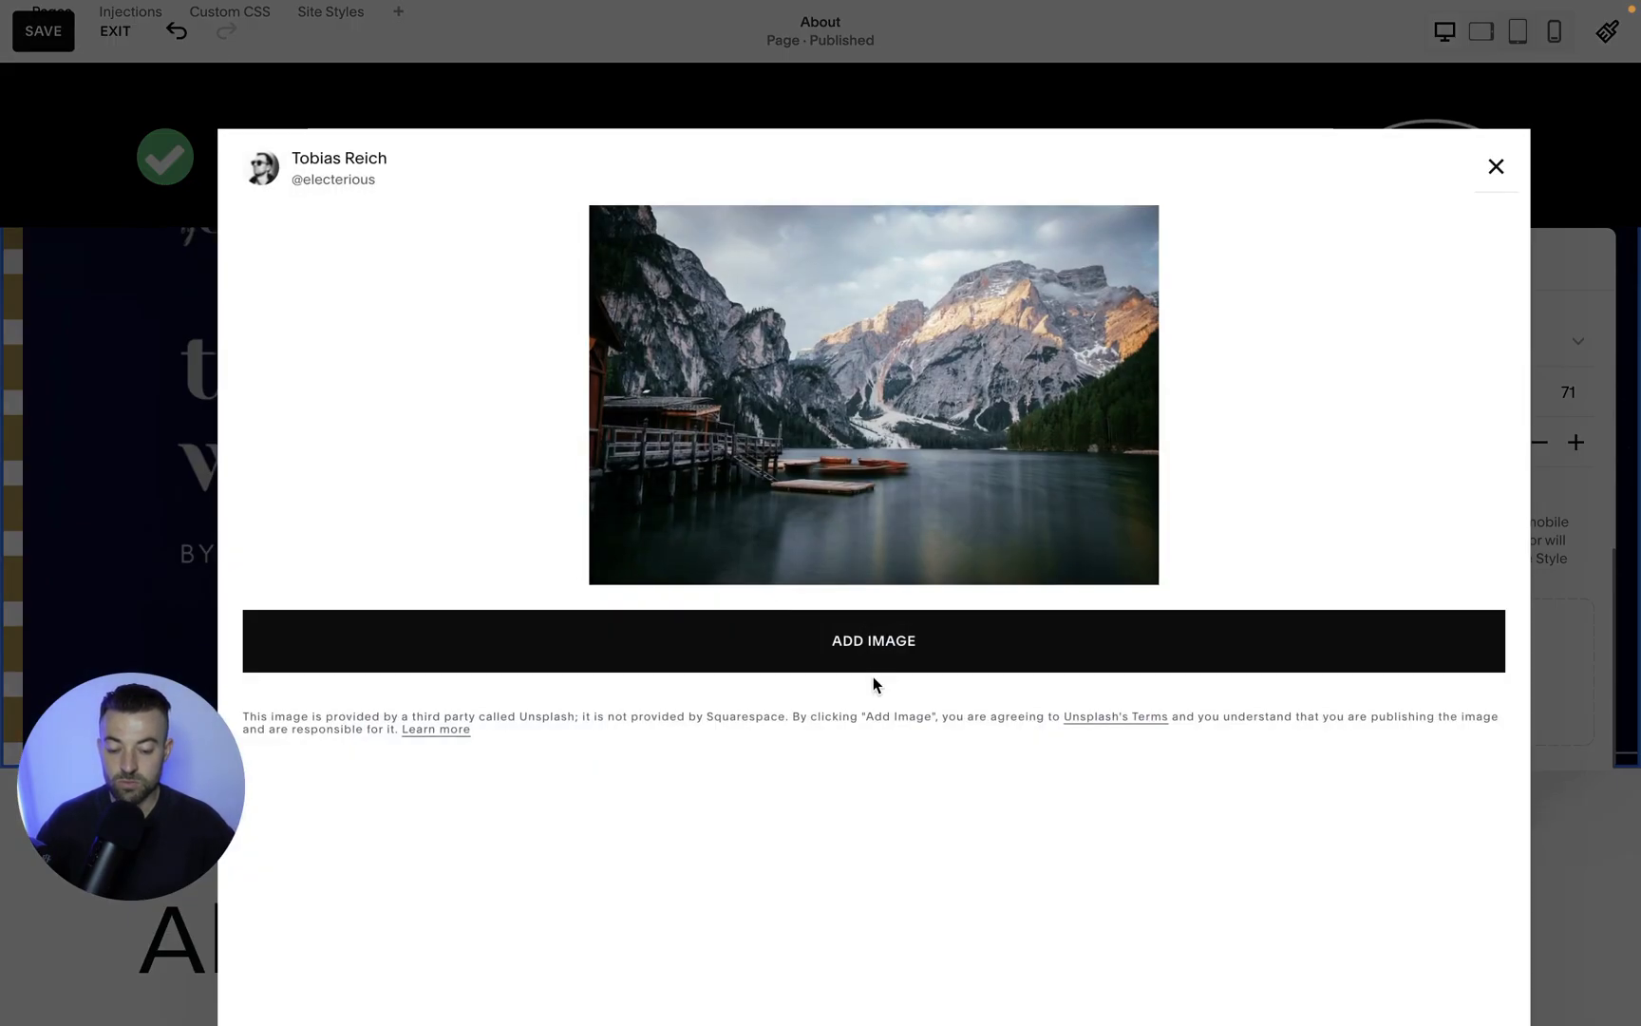
{"action": "left_click", "coordinate": [873, 667]}
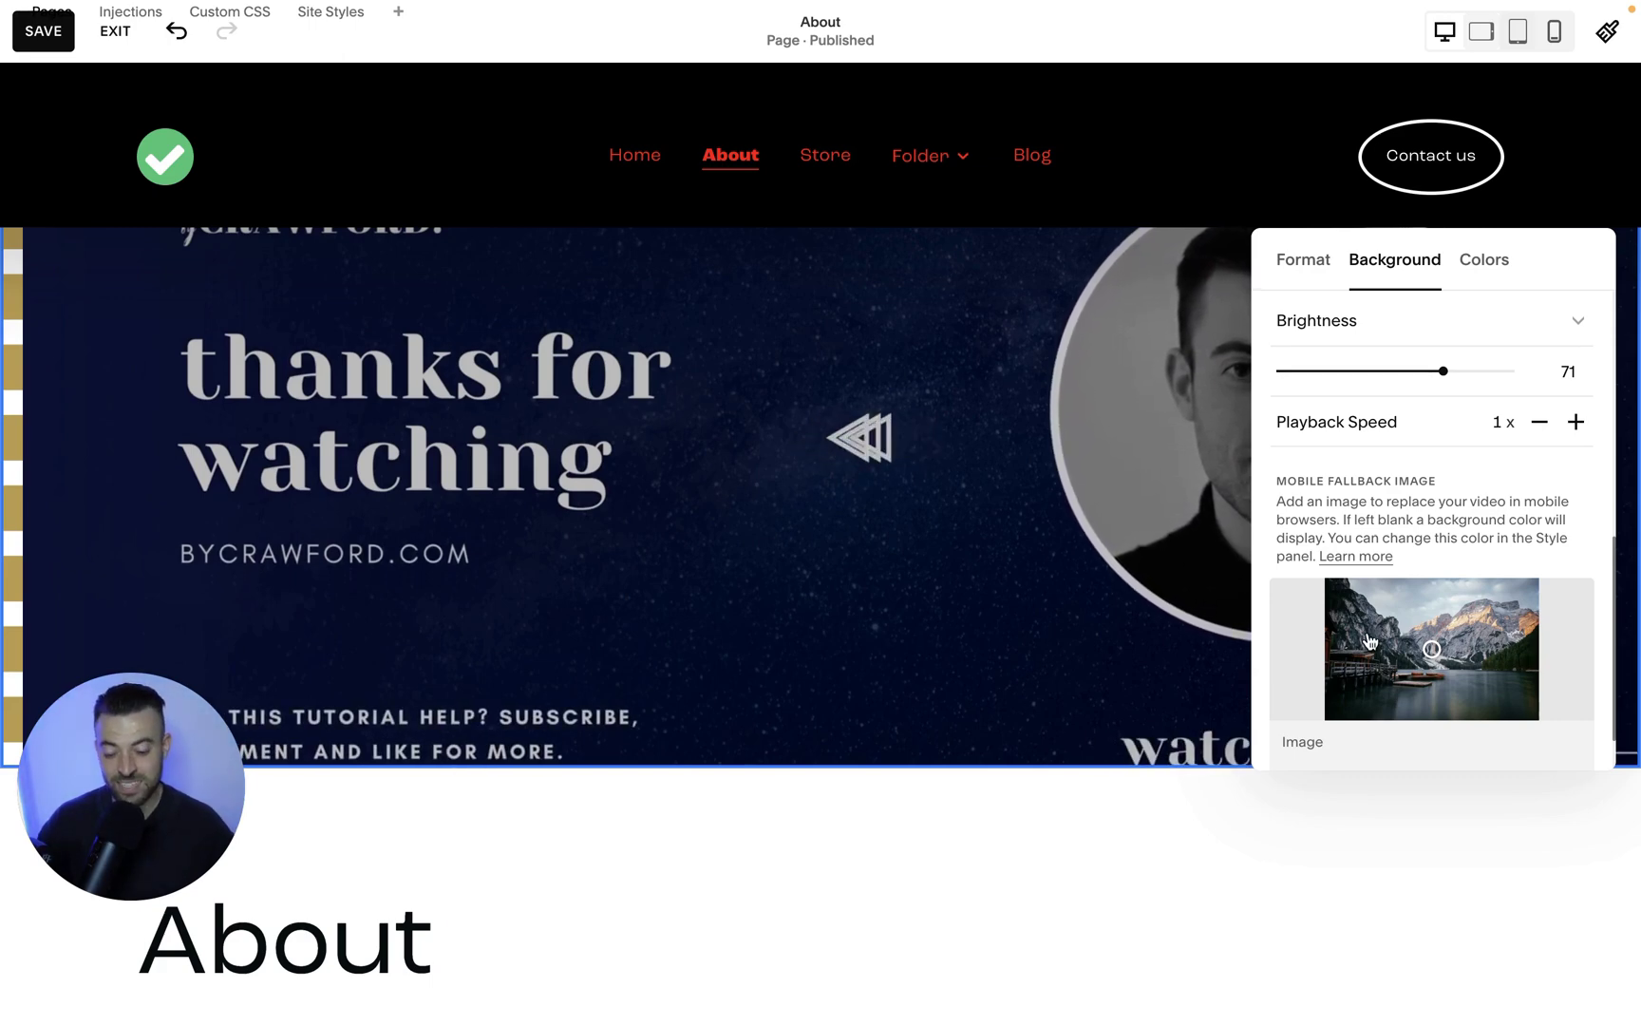
{"action": "scroll", "coordinate": [1368, 641], "scroll_direction": "down", "scroll_amount": 2}
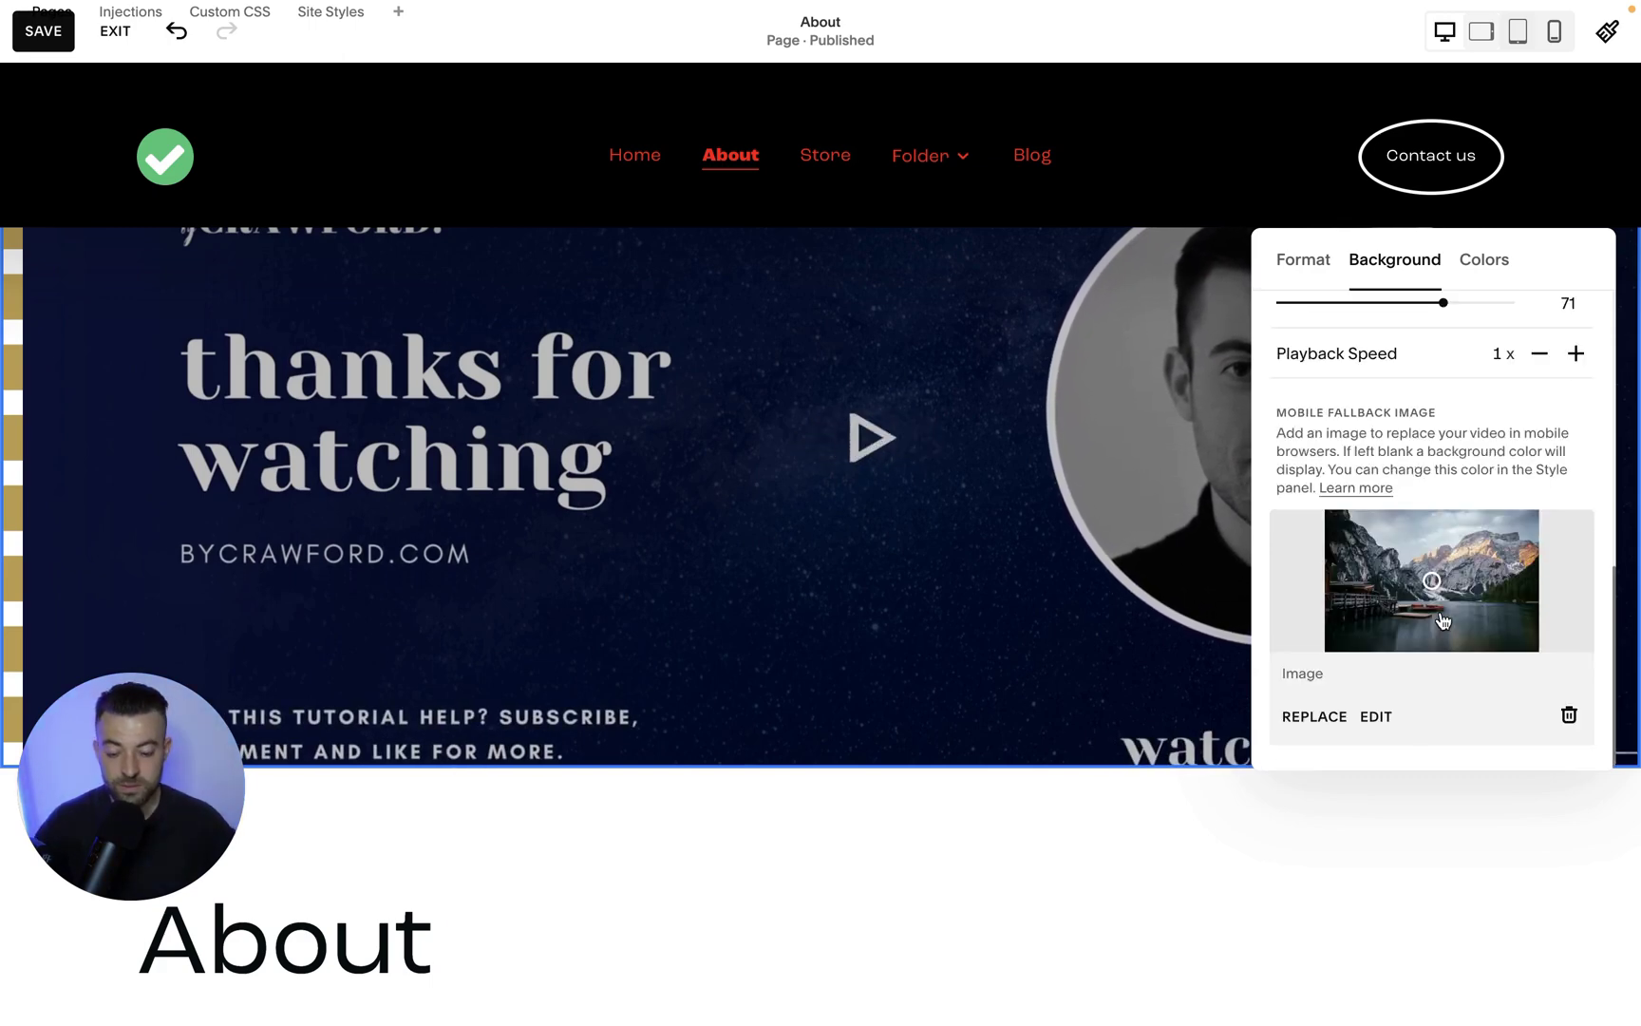
- Save the page changes, preview the About page full-screen, then exit the preview
{"action": "left_click", "coordinate": [39, 46]}
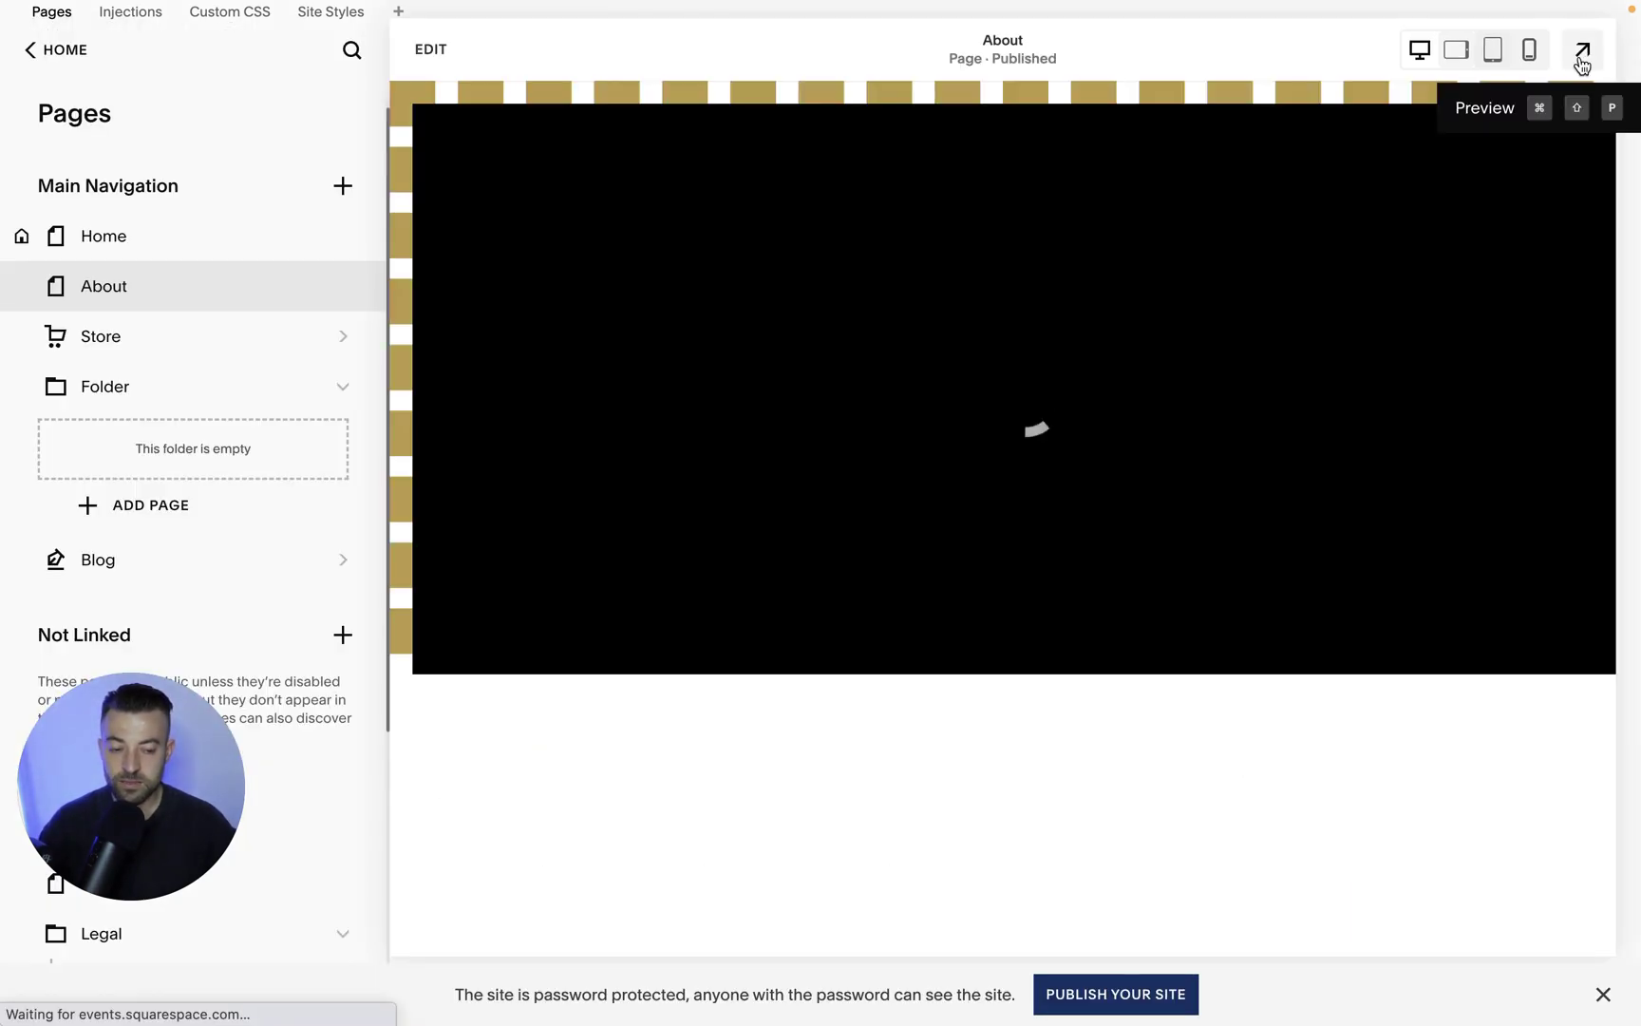
{"action": "left_click", "coordinate": [1582, 50]}
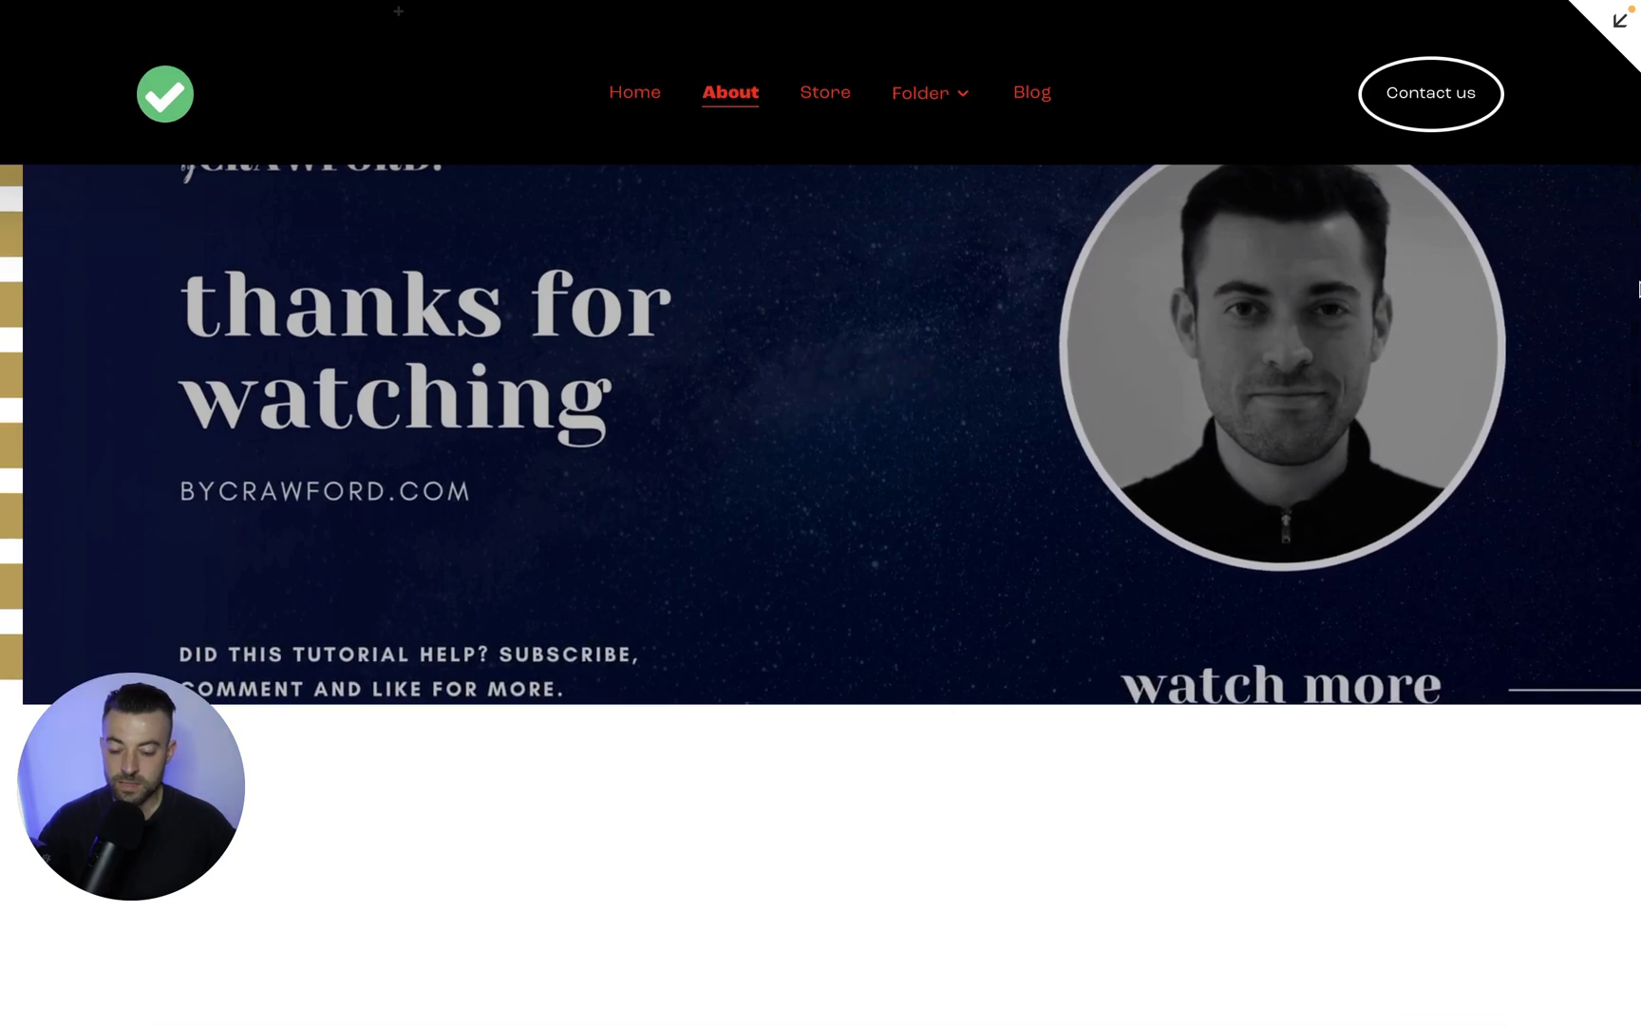
{"action": "mouse_move", "coordinate": [1217, 407]}
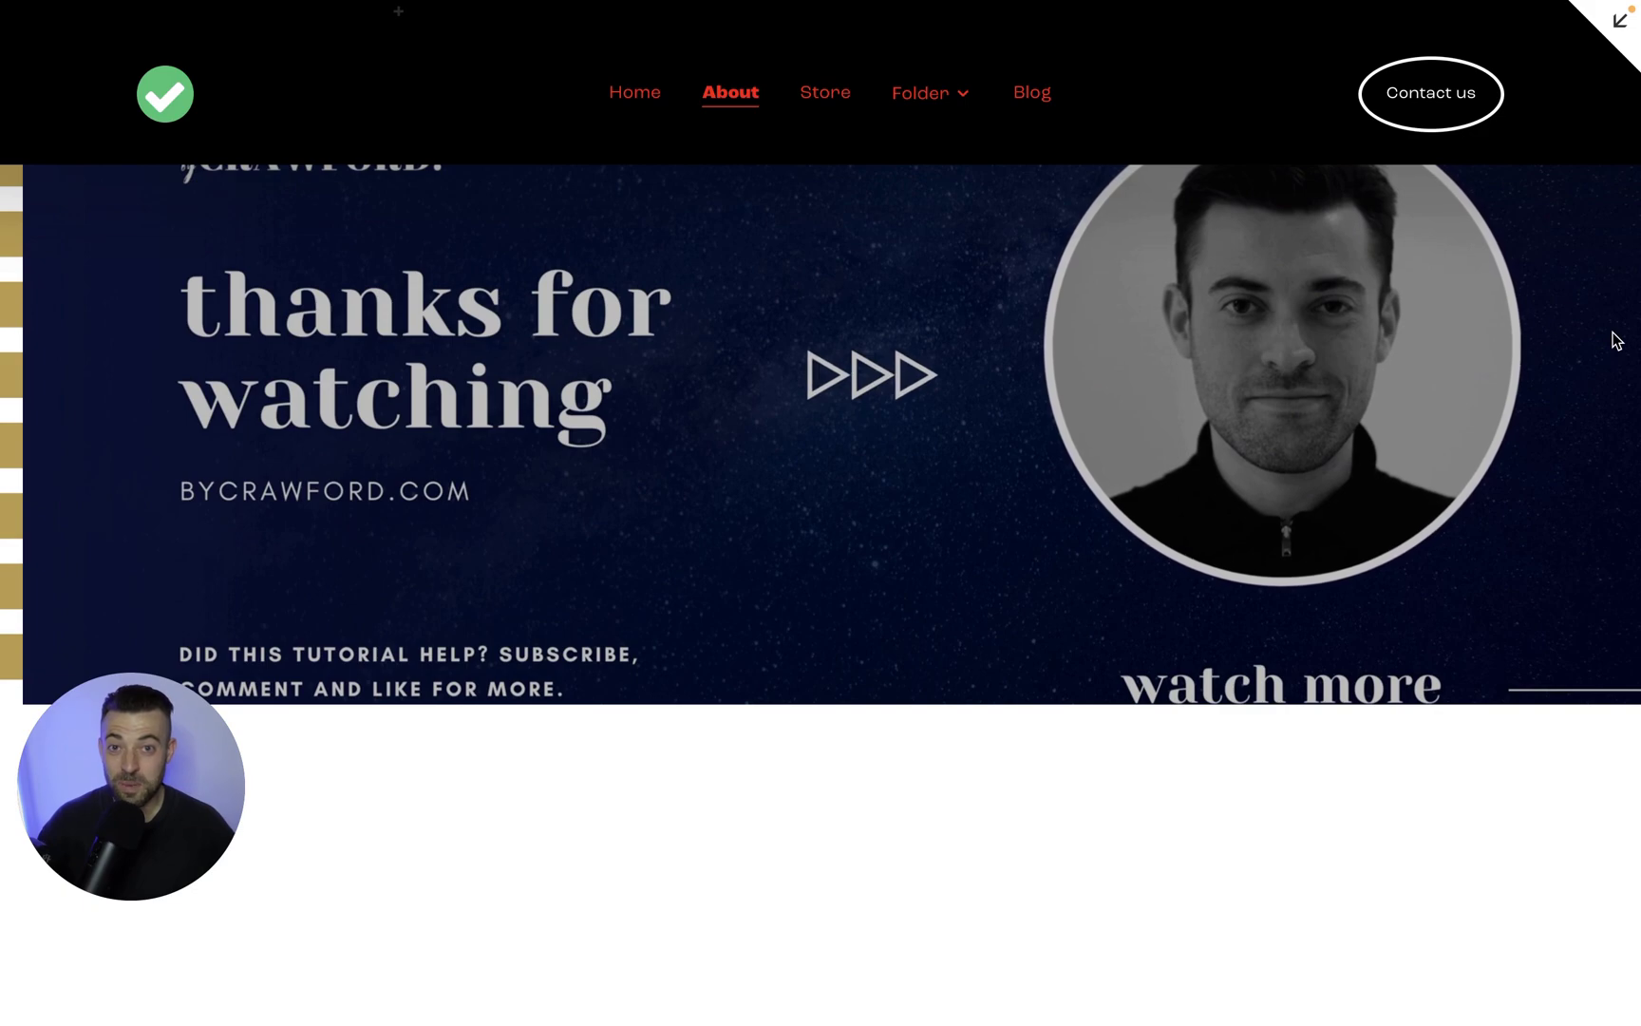
{"action": "left_click", "coordinate": [1628, 52]}
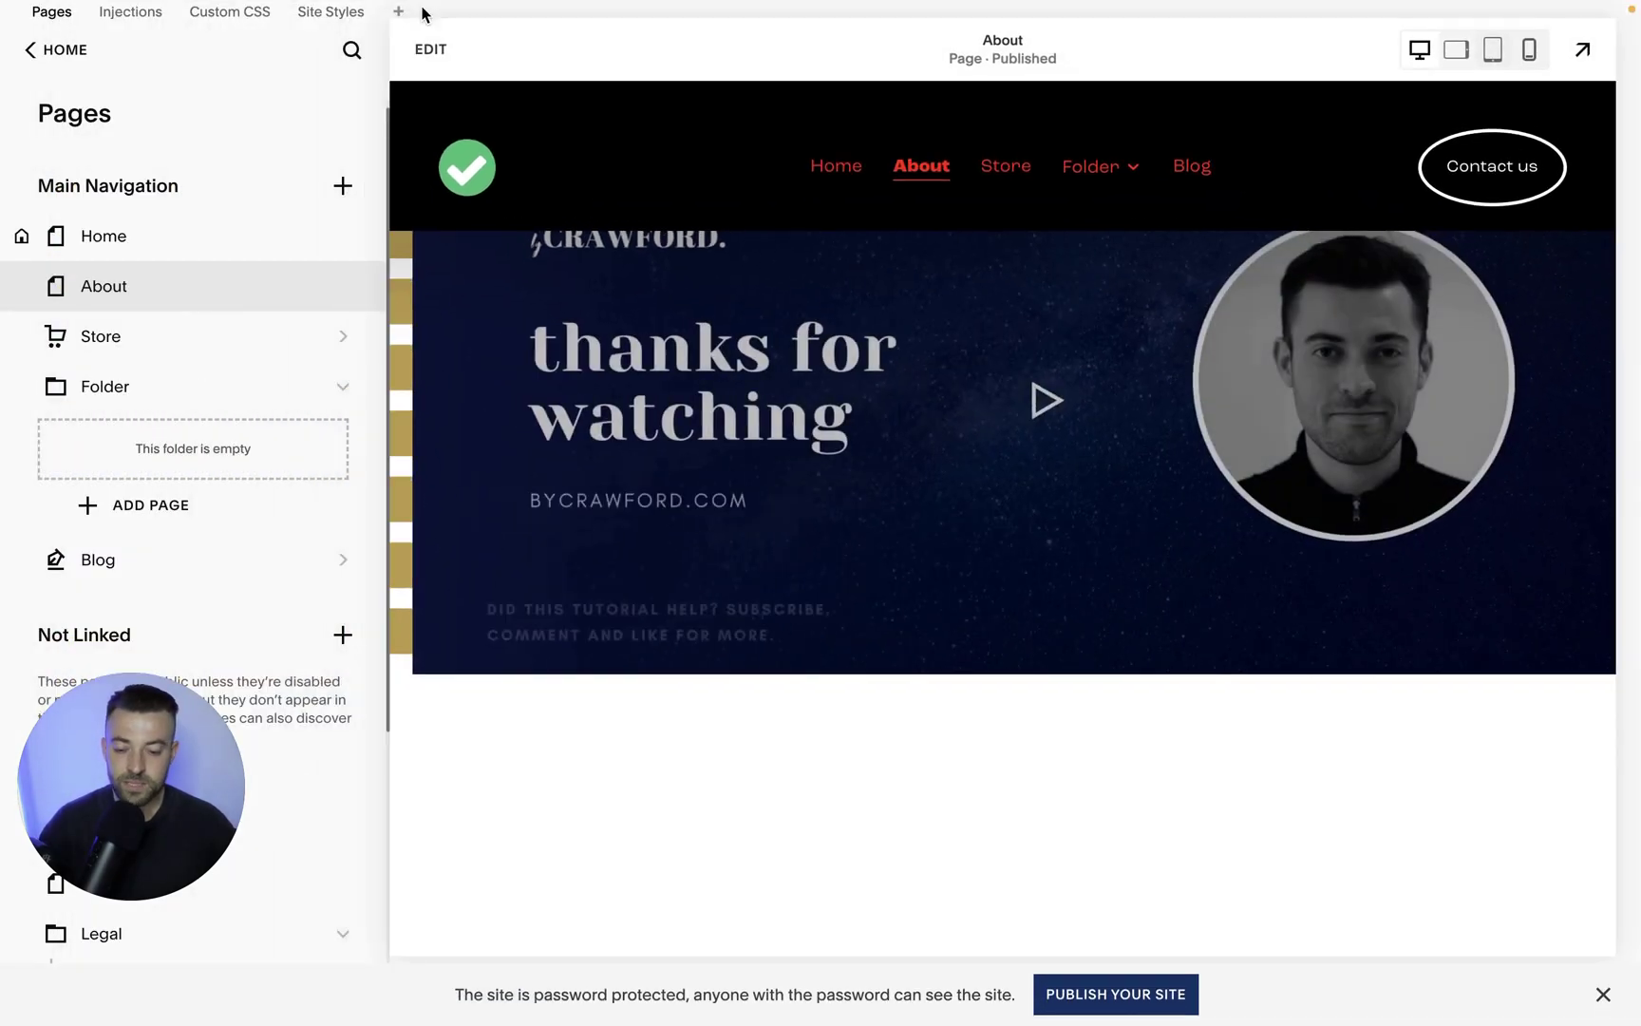
- Set the video section's height to L on desktop, then switch to the mobile view
{"action": "left_click", "coordinate": [421, 57]}
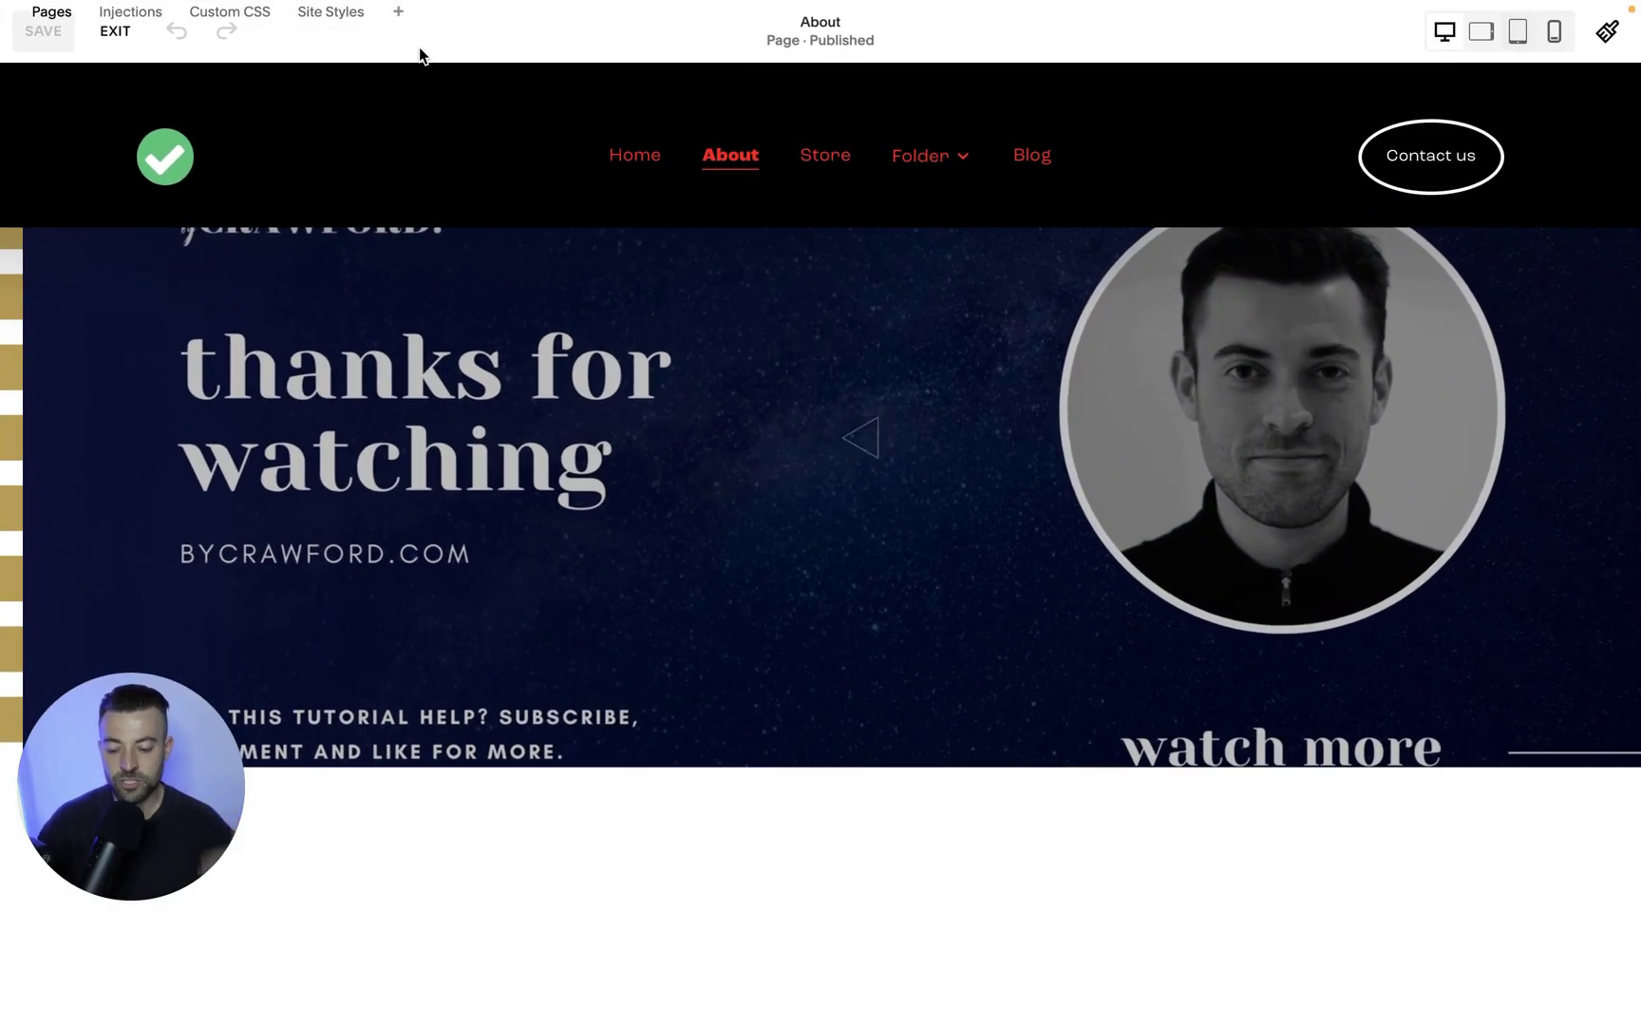
{"action": "left_click", "coordinate": [1519, 284]}
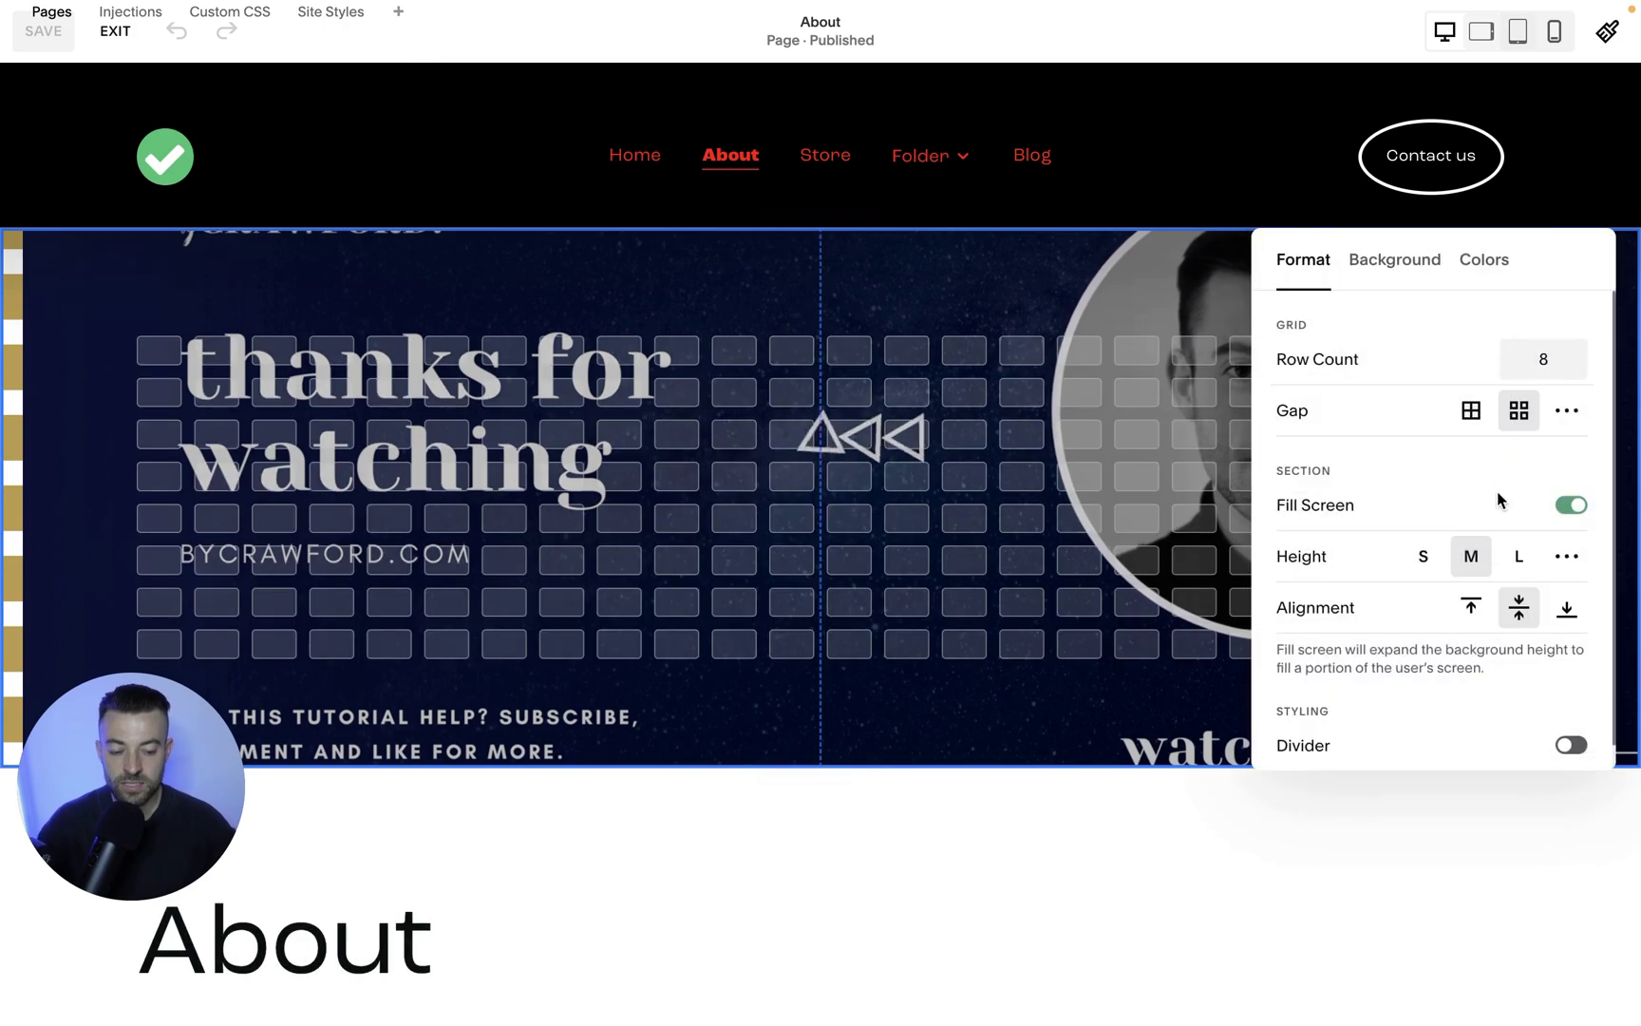
{"action": "left_click", "coordinate": [1518, 558]}
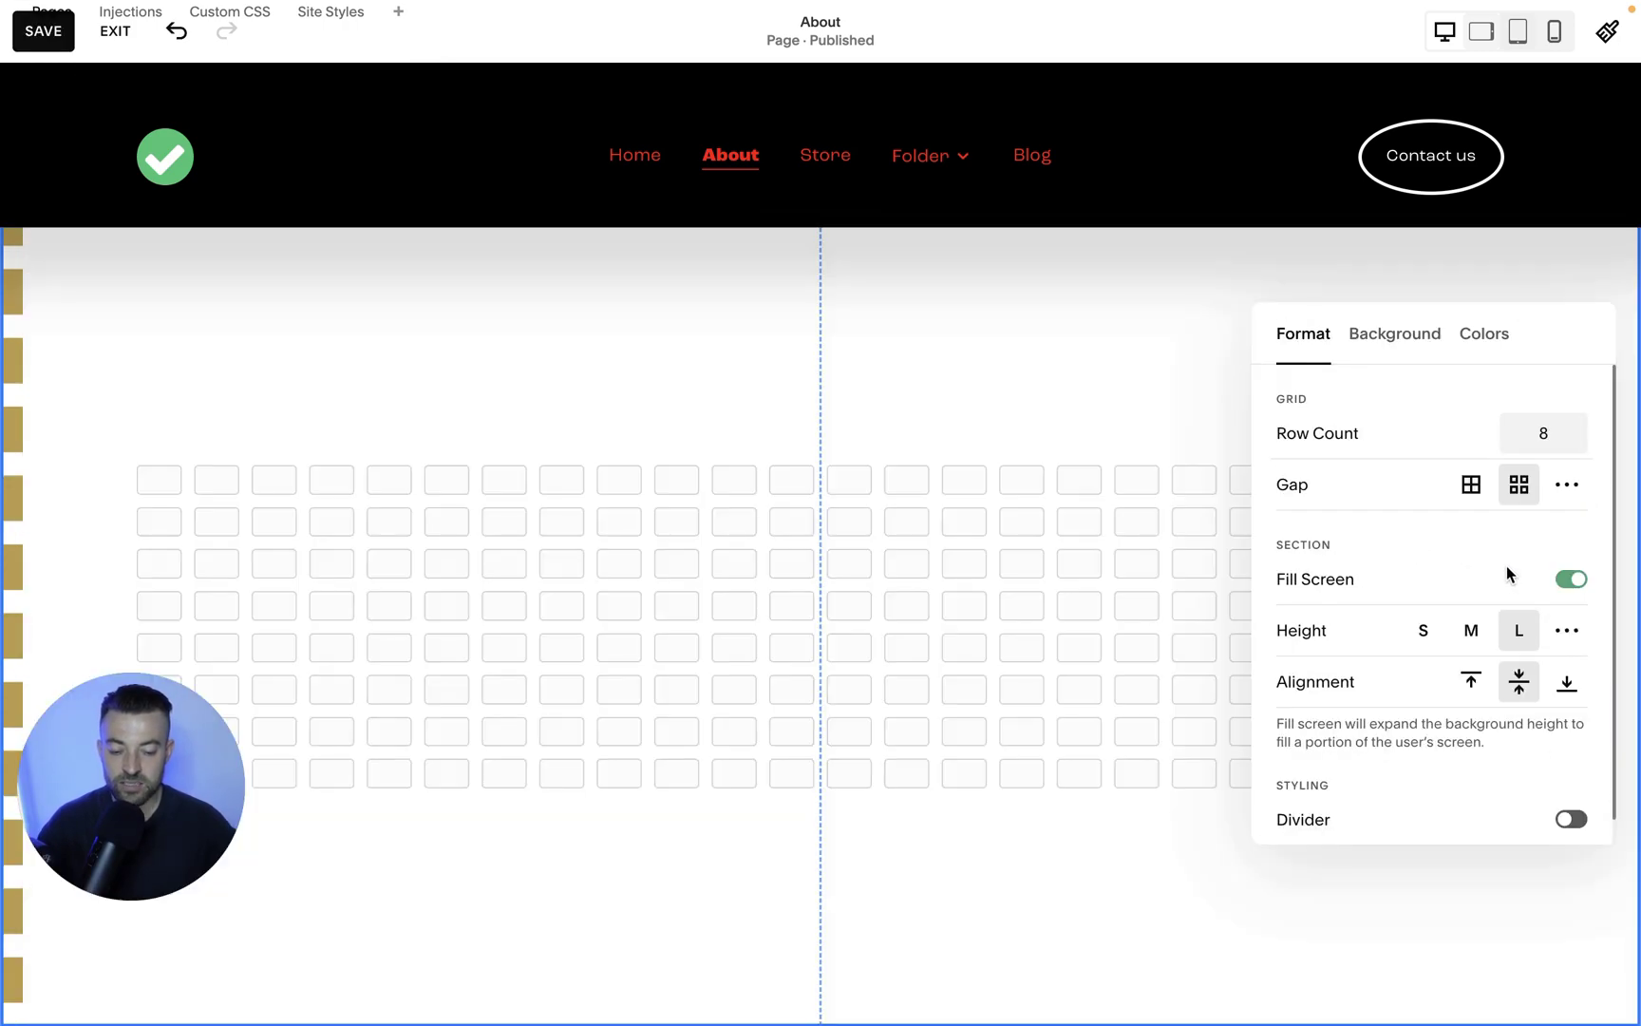
{"action": "left_click", "coordinate": [1150, 550]}
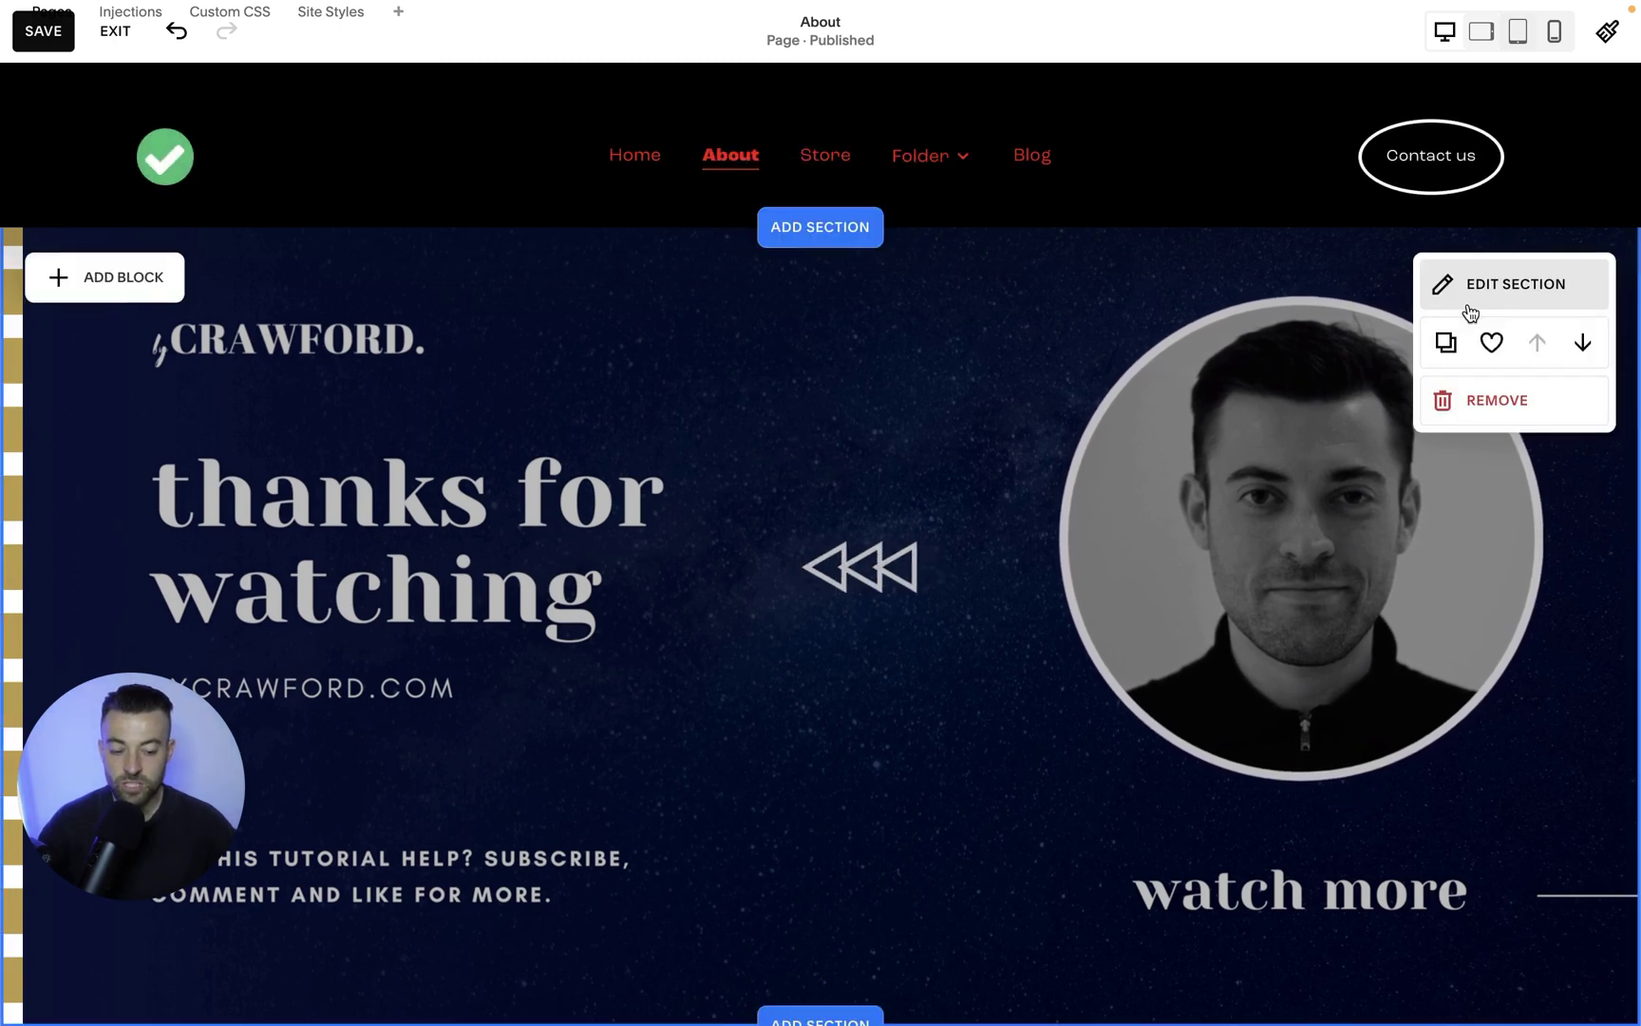
{"action": "left_click", "coordinate": [1554, 34]}
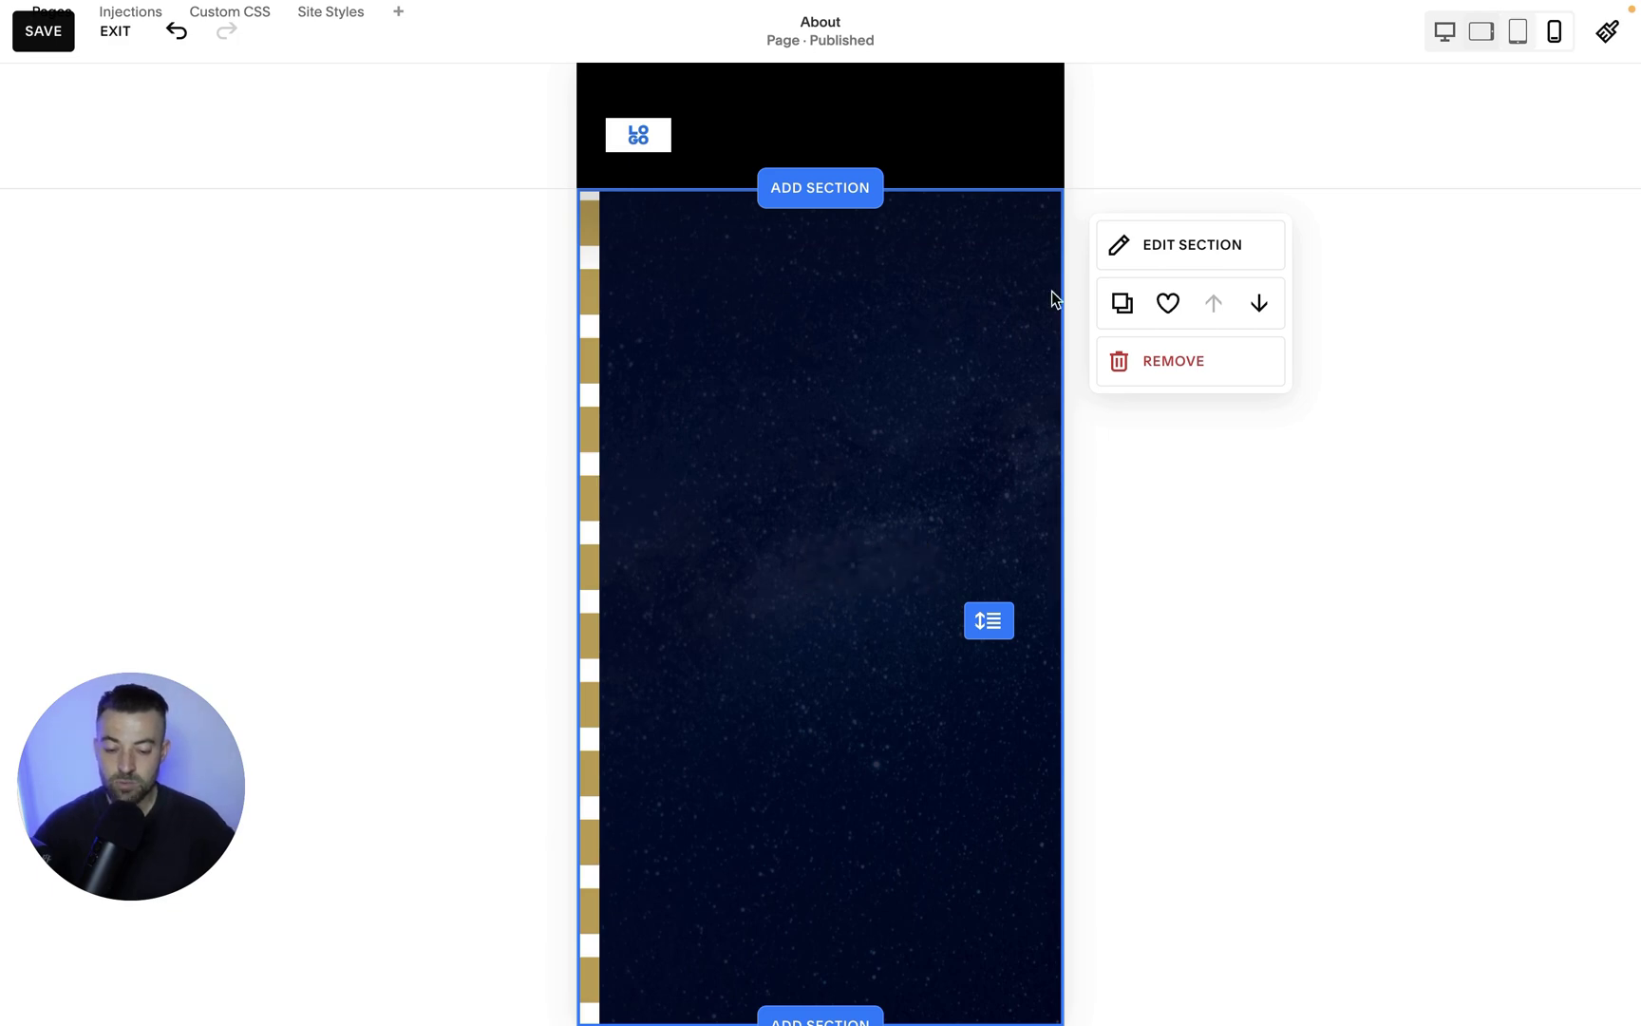
- On mobile, turn off Fill Screen for the video section and drag it into a short banner
{"action": "left_click", "coordinate": [1139, 255]}
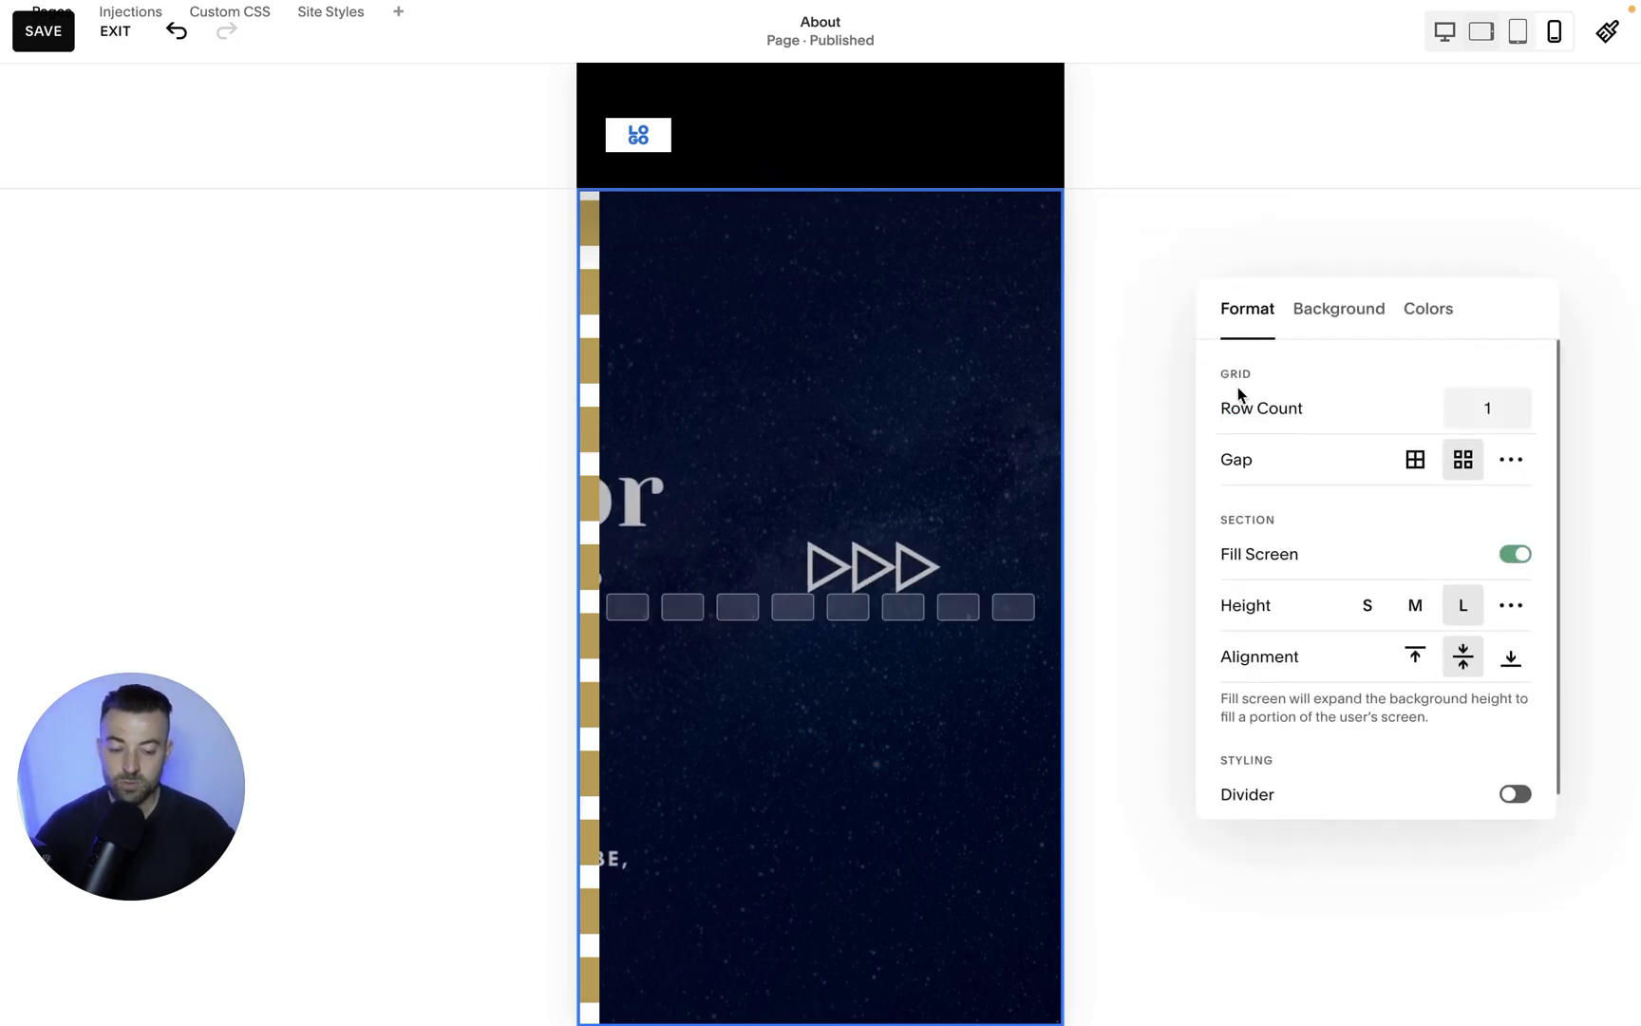
{"action": "left_click", "coordinate": [1512, 552]}
{"action": "left_click", "coordinate": [1520, 555]}
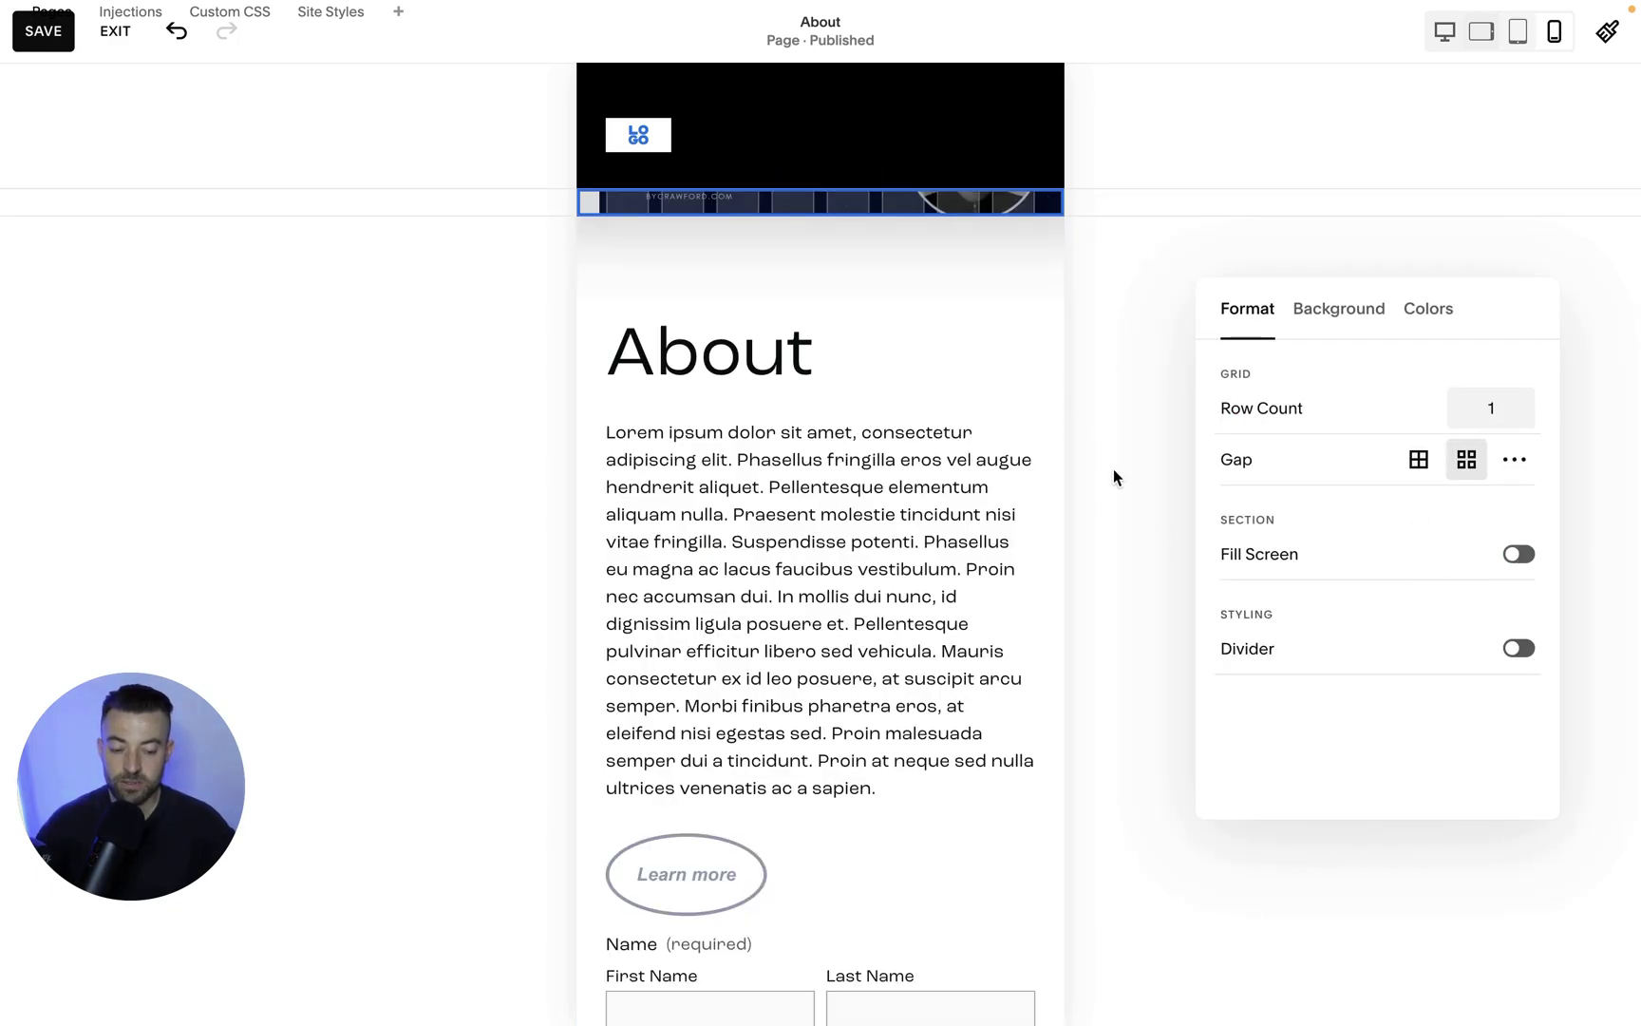
{"action": "left_click_drag", "start_coordinate": [987, 202], "coordinate": [988, 435]}
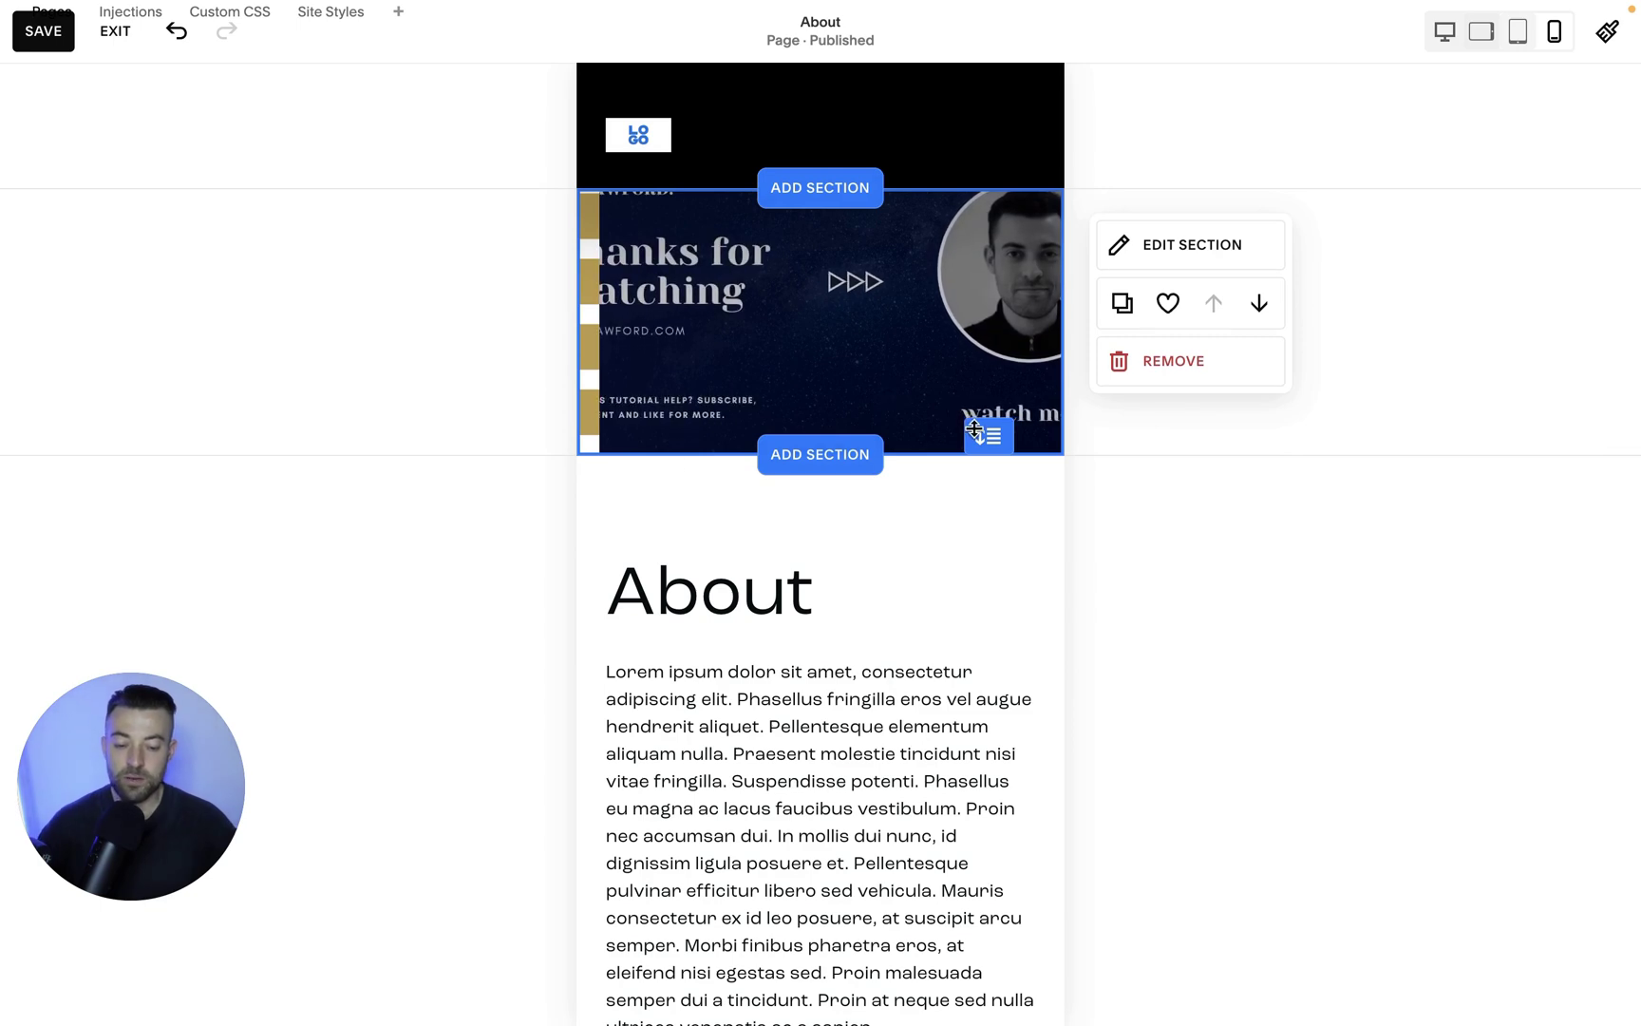
- Nudge the mobile video section's bottom edge up slightly so the About heading sits closer
{"action": "mouse_move", "coordinate": [973, 428]}
{"action": "left_mouse_down"}
{"action": "mouse_move", "coordinate": [979, 469]}
{"action": "mouse_move", "coordinate": [975, 428]}
{"action": "left_mouse_up"}
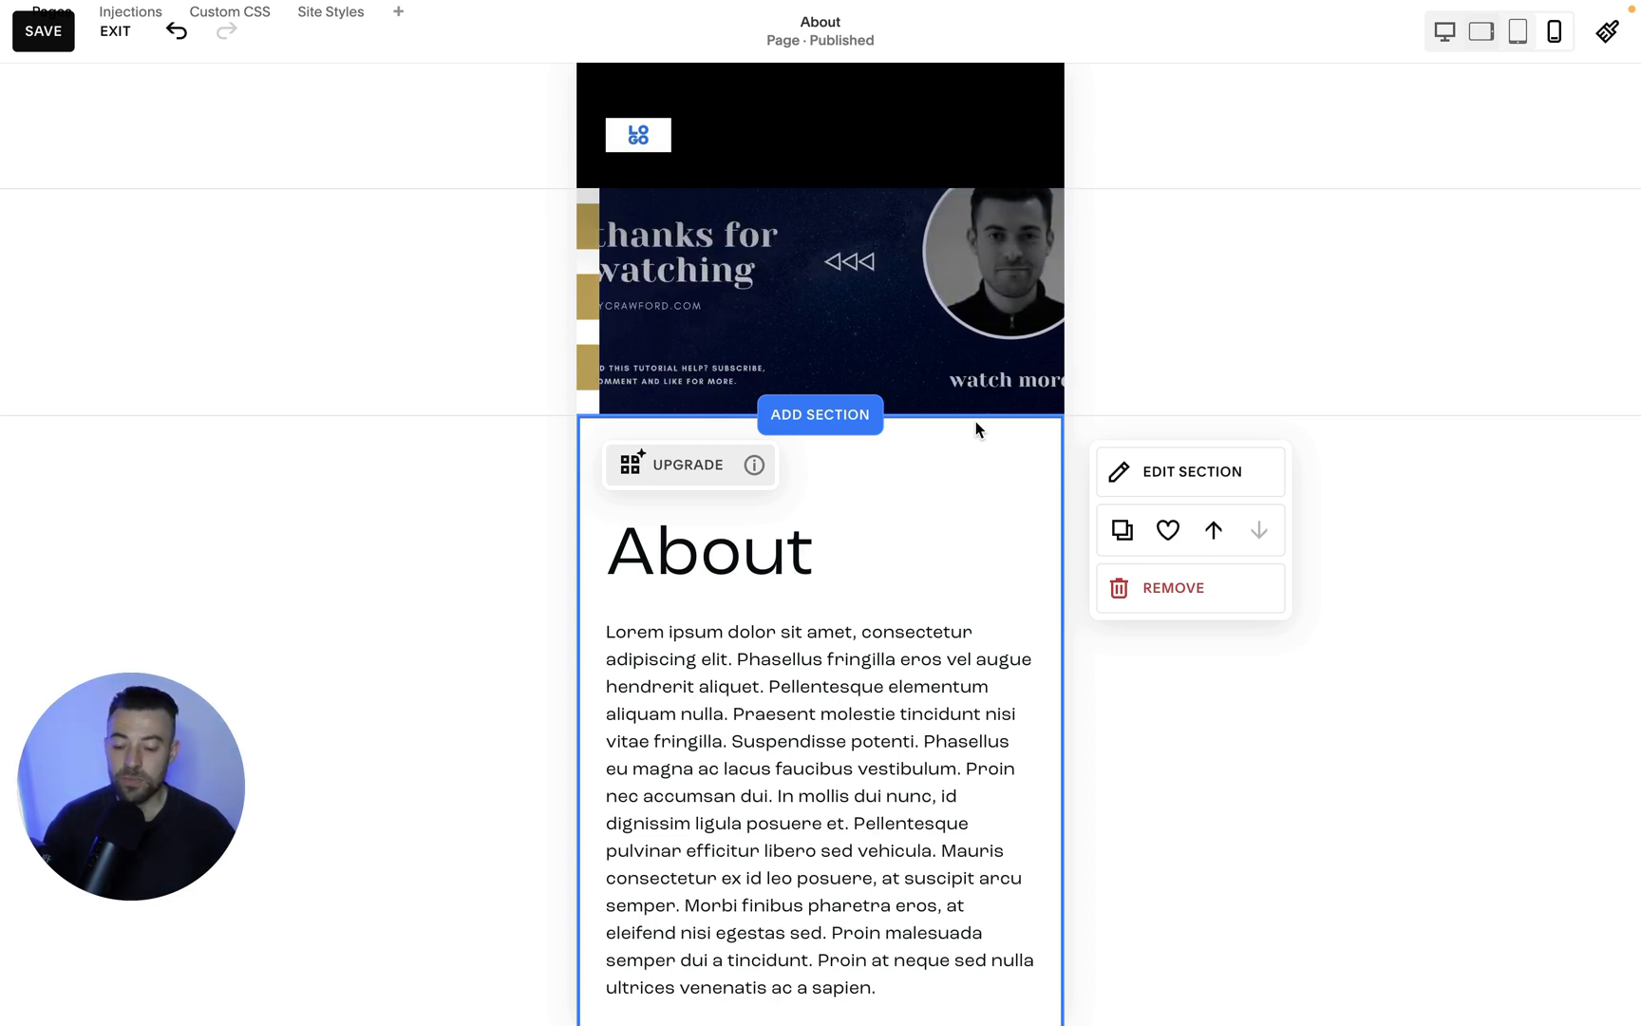
{"action": "mouse_move", "coordinate": [1111, 293]}
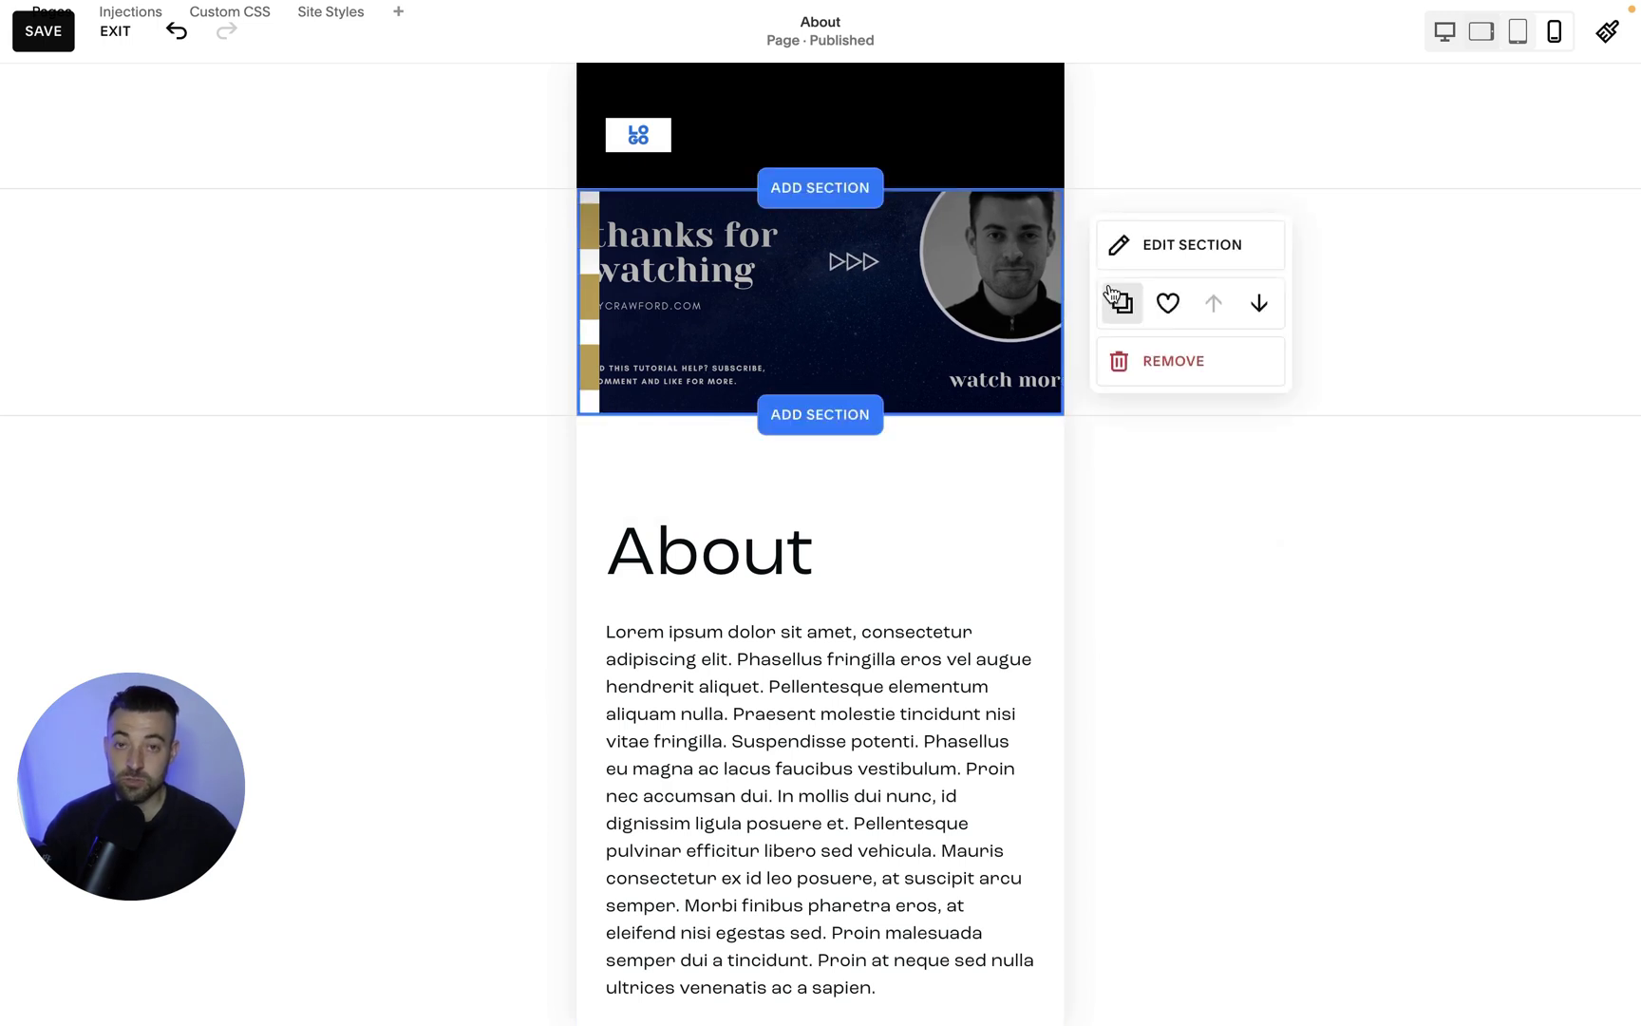